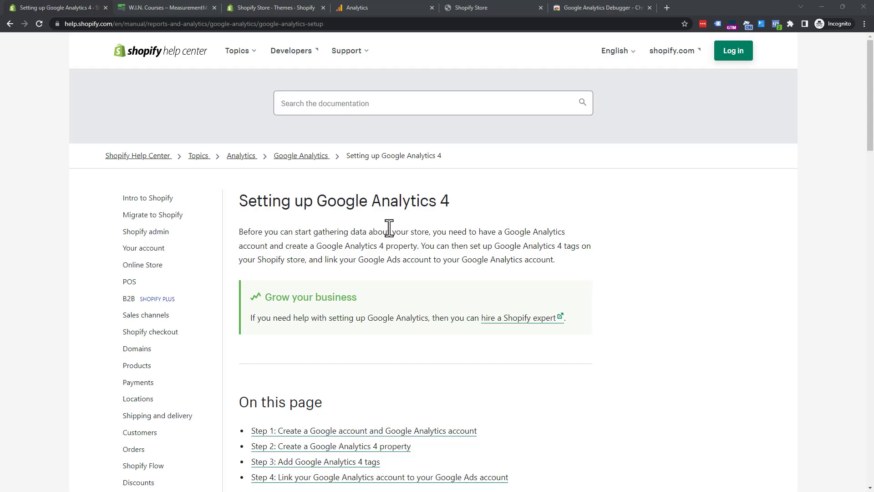
# Step: Review the Shopify help article's first two steps on creating a Google Analytics account and a Google Analytics 4 property
pyautogui.scroll(-20, 395, 245)
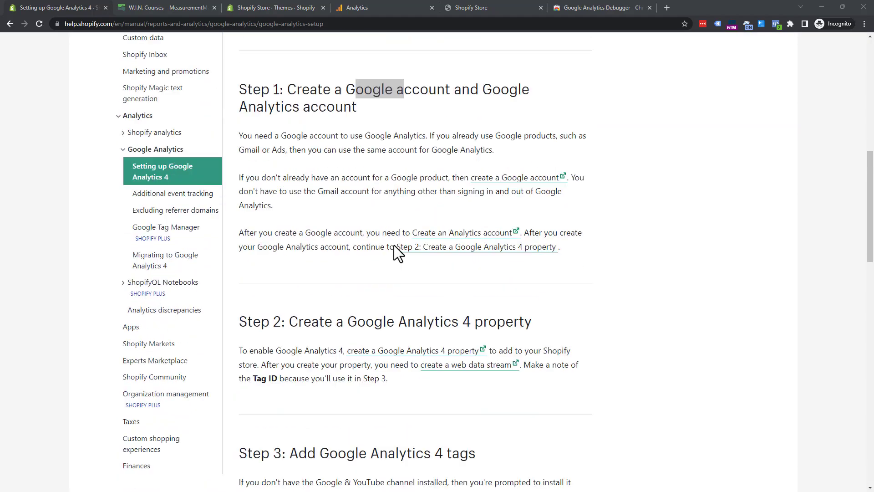
pyautogui.scroll(20, 393, 318)
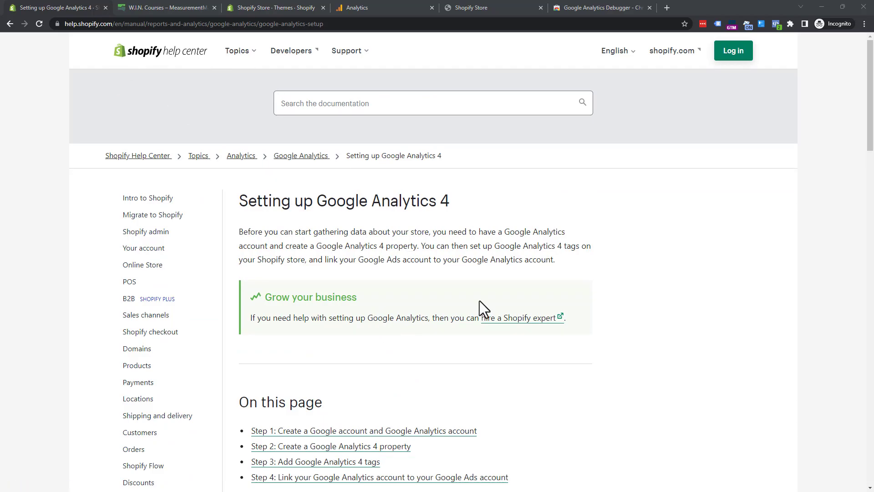
pyautogui.scroll(-4, 479, 302)
pyautogui.scroll(-1, 483, 307)
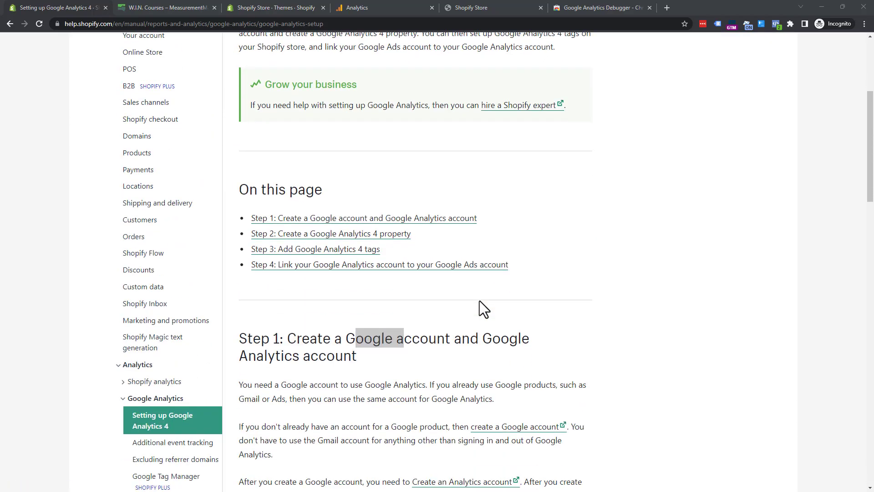
pyautogui.click(523, 307)
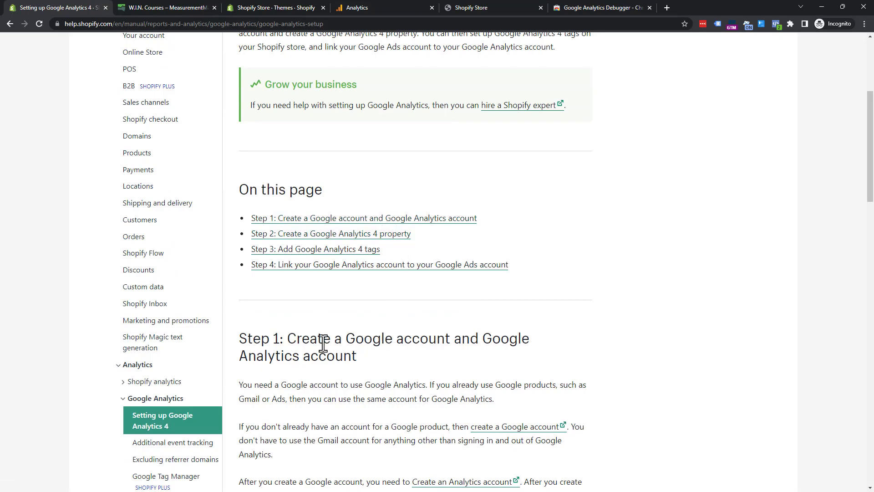
pyautogui.scroll(-2, 367, 355)
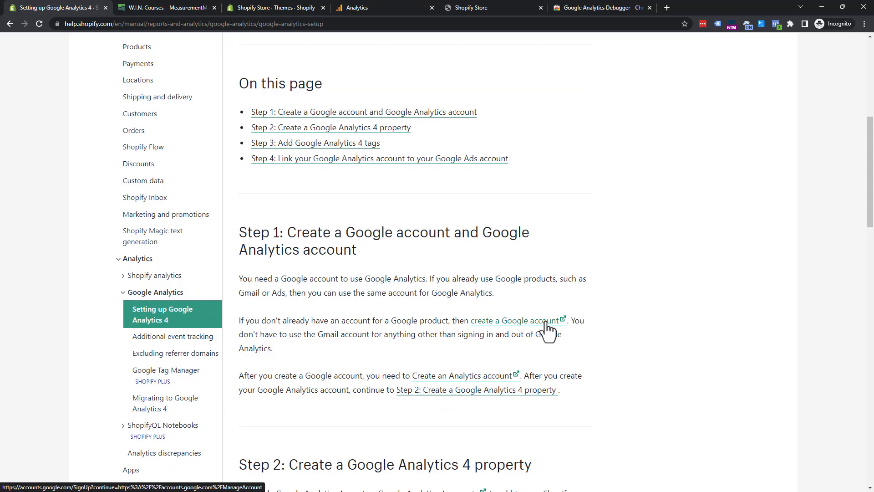
pyautogui.moveTo(268, 376); pyautogui.dragTo(386, 377)
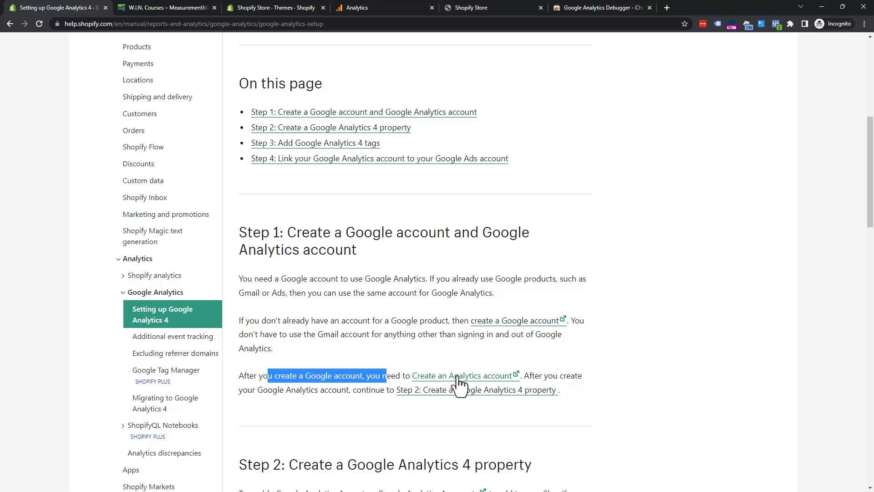
pyautogui.scroll(-5, 463, 382)
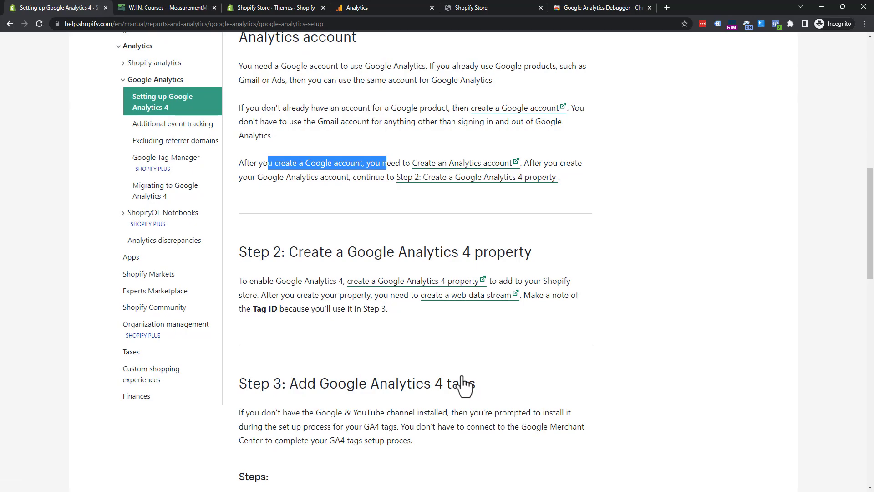
pyautogui.moveTo(460, 383); pyautogui.dragTo(241, 282)
pyautogui.click(242, 282)
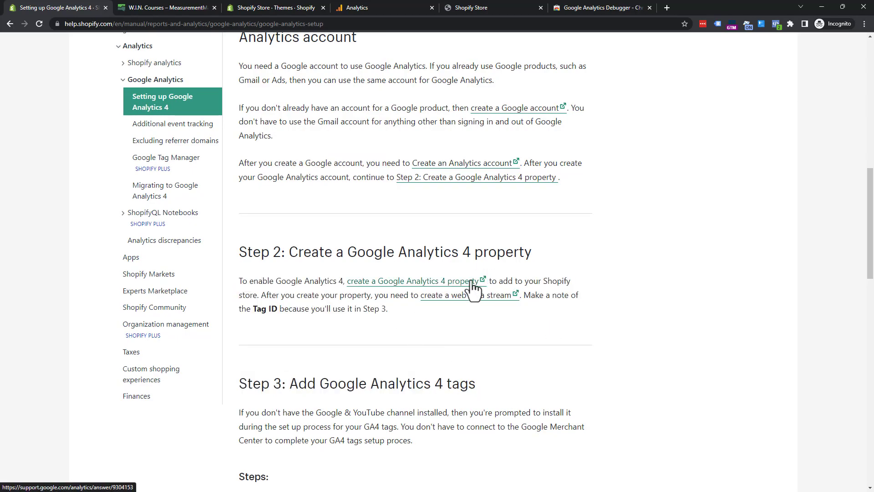
# Step: View the Google Analytics courses, and switch to Google Analytics to open the Shopify Native web stream's details
pyautogui.click(176, 4)
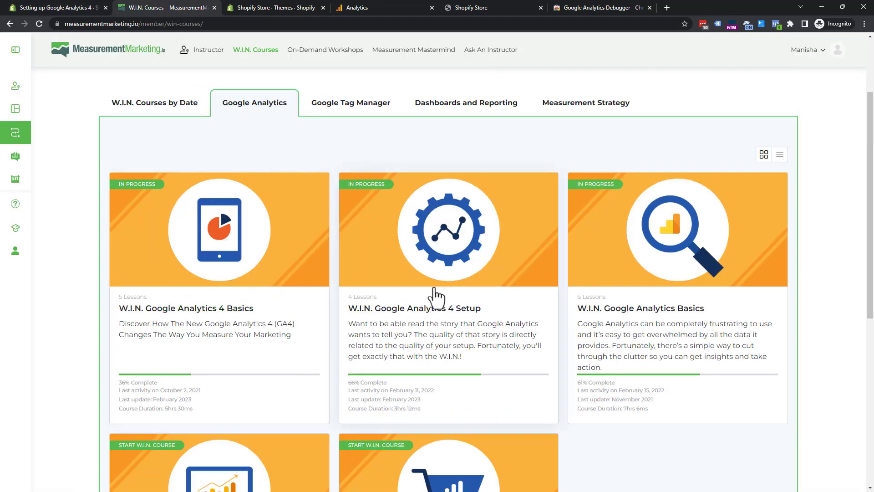
pyautogui.click(61, 8)
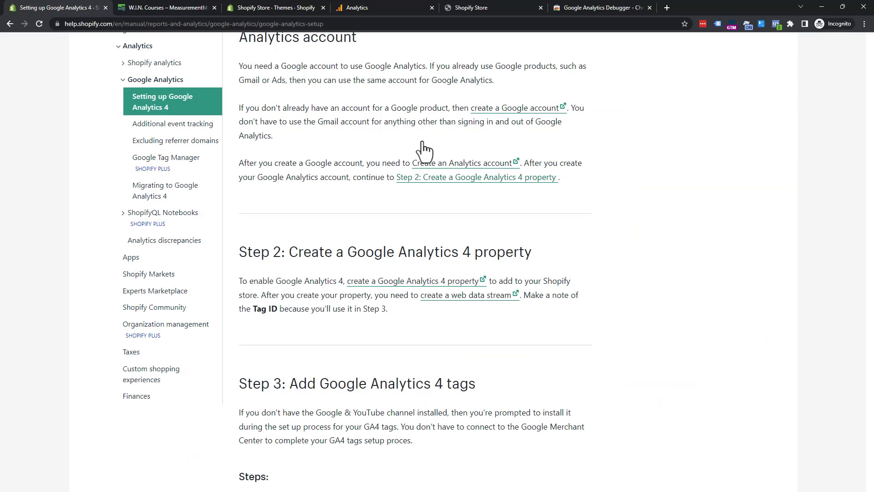
pyautogui.click(361, 7)
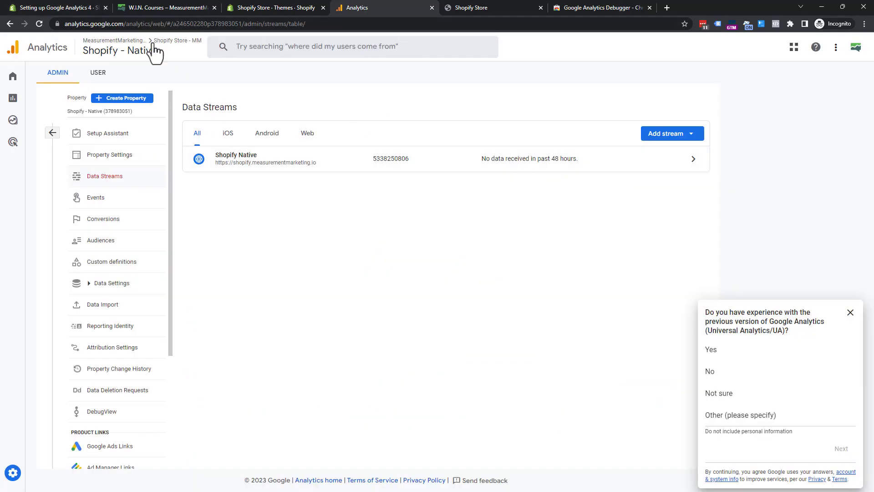
pyautogui.click(285, 165)
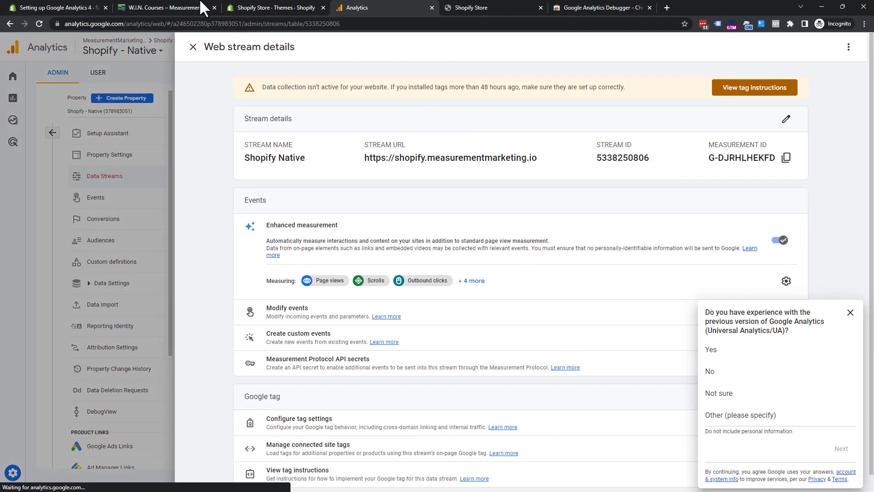
pyautogui.click(266, 9)
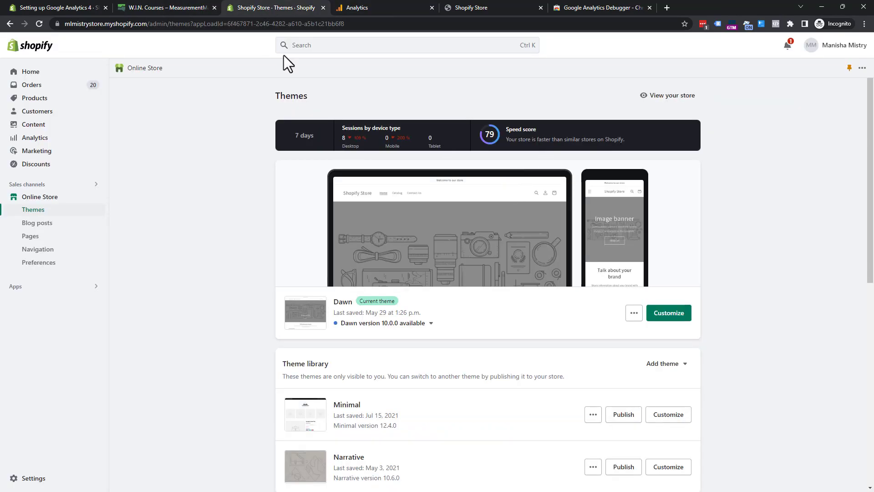
# Step: Read the Step 3 instructions for adding Google Analytics 4 tags in the Shopify help article
pyautogui.click(40, 9)
pyautogui.scroll(-4, 334, 238)
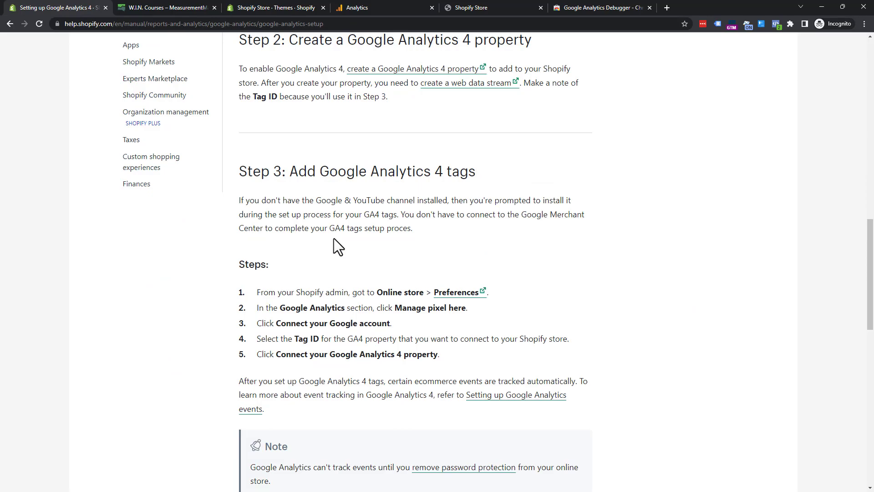
pyautogui.moveTo(260, 292); pyautogui.dragTo(485, 354)
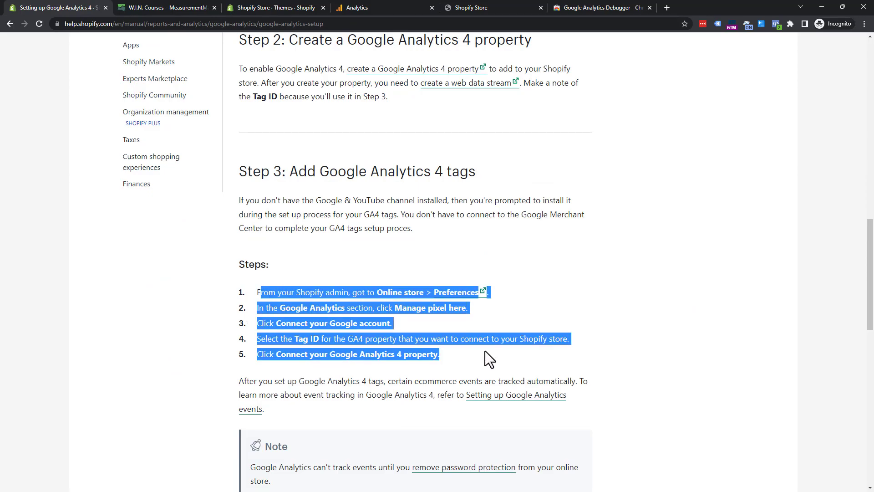
pyautogui.click(485, 351)
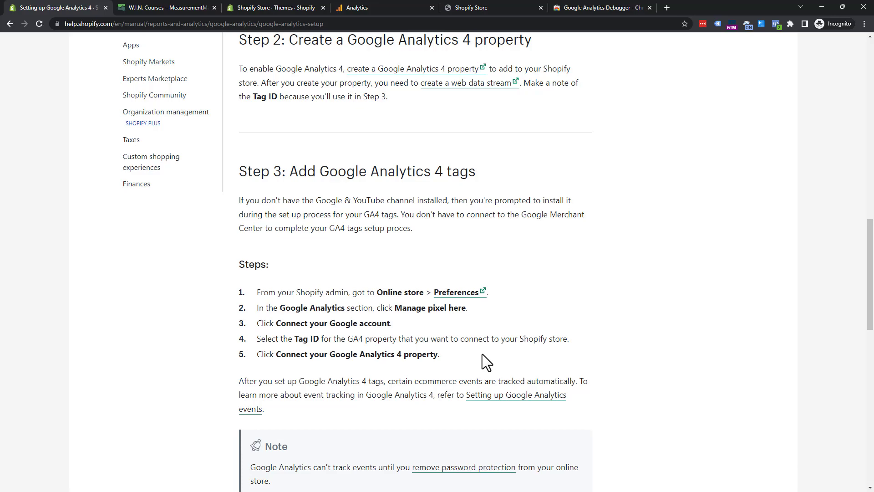
pyautogui.moveTo(262, 292); pyautogui.dragTo(470, 348)
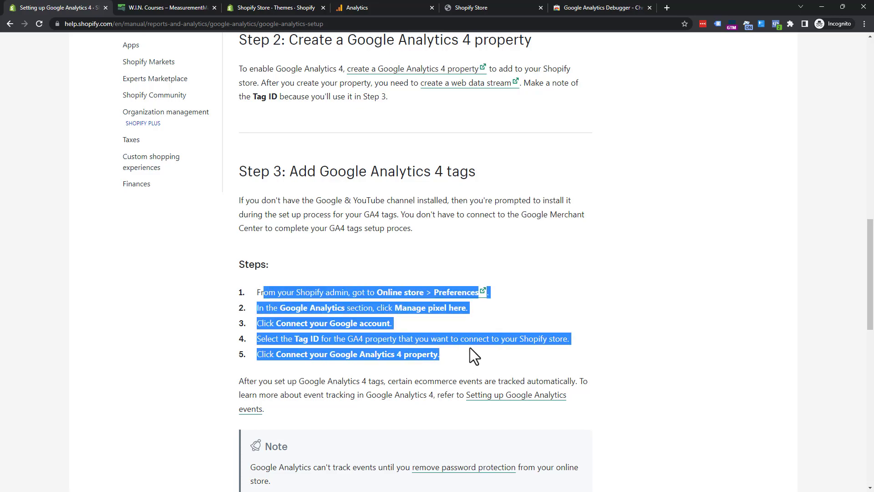
pyautogui.click(470, 347)
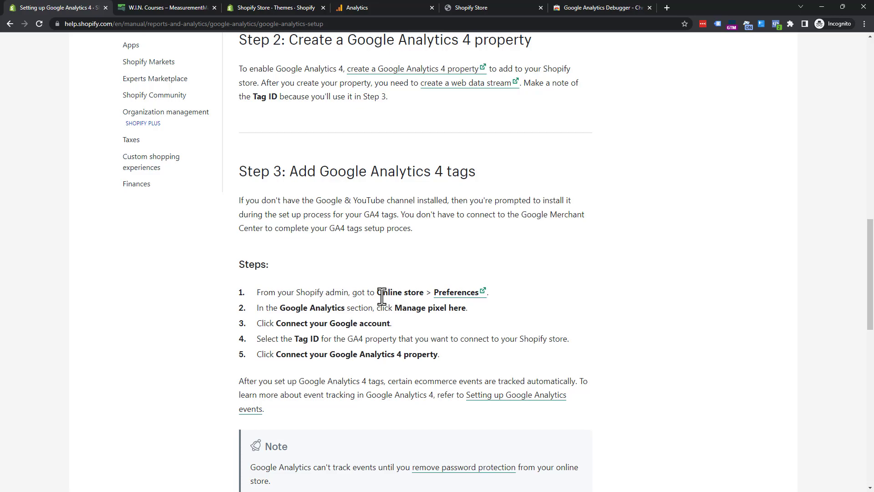
# Step: Switch to the Shopify admin and open the online store's Preferences, checking them against the help article
pyautogui.click(313, 5)
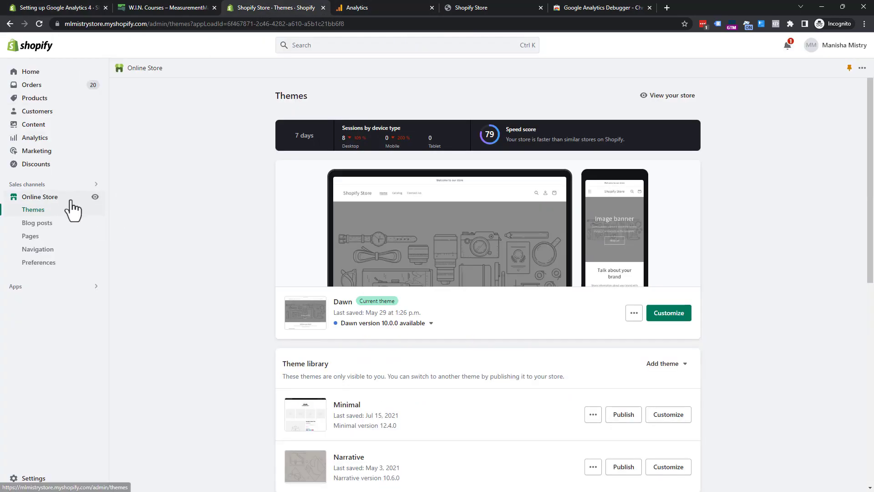
pyautogui.click(66, 262)
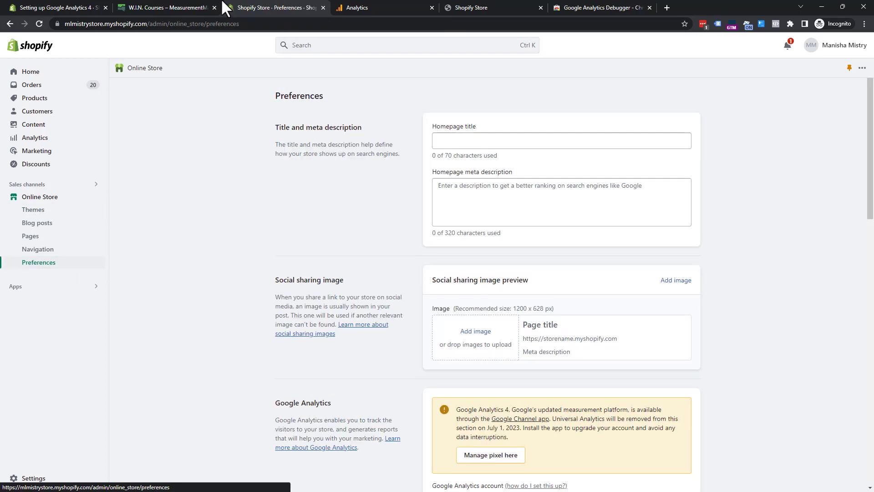
pyautogui.click(86, 5)
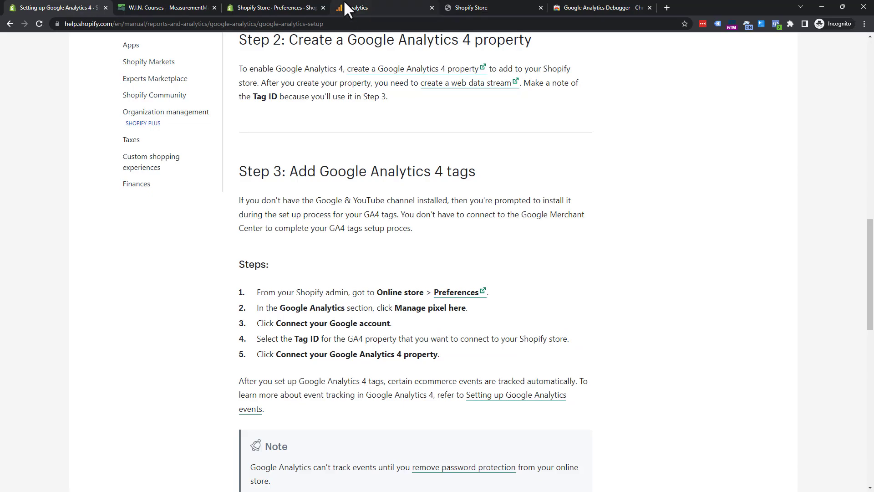
pyautogui.click(302, 6)
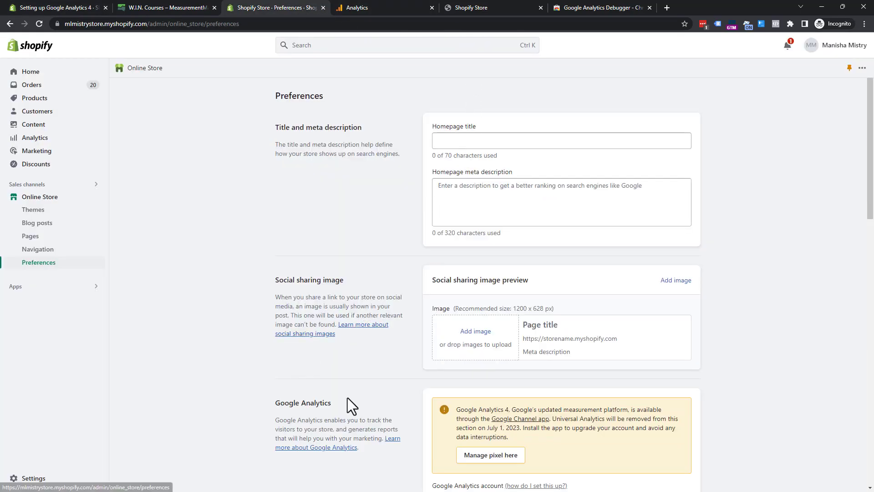
# Step: Open the pixel management for Google Analytics 4 and connect the listed Google account to the store
pyautogui.click(492, 456)
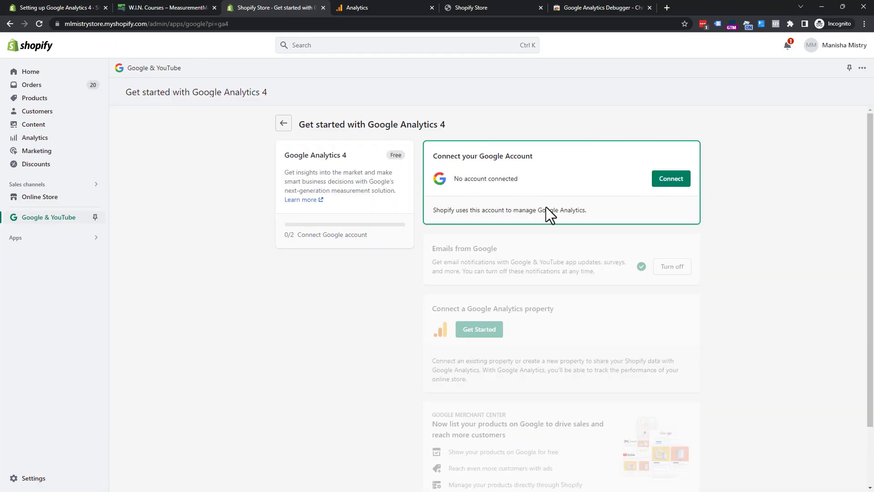
pyautogui.click(673, 186)
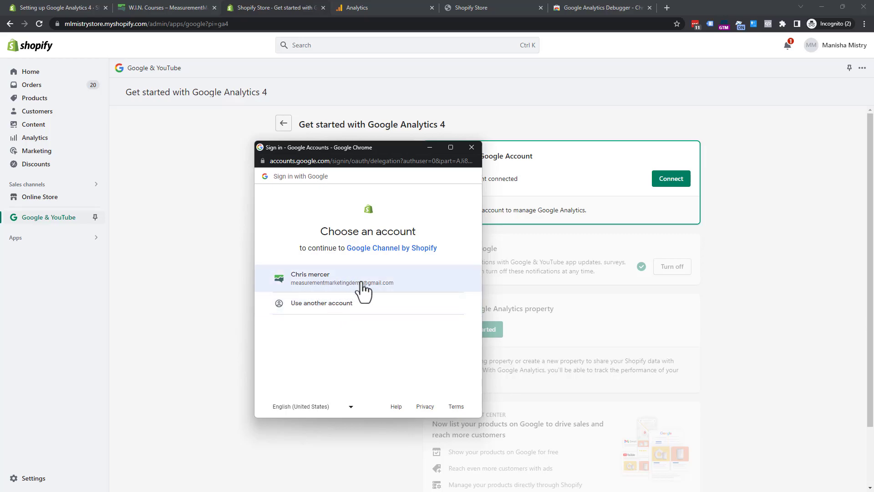
pyautogui.click(342, 283)
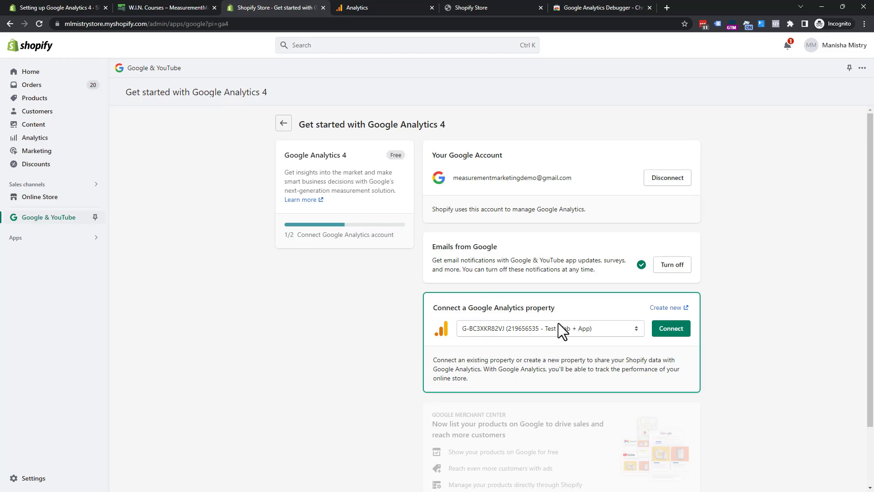
# Step: Browse the available Google Analytics properties and check the Shopify Native stream's measurement ID in Google Analytics
pyautogui.click(595, 329)
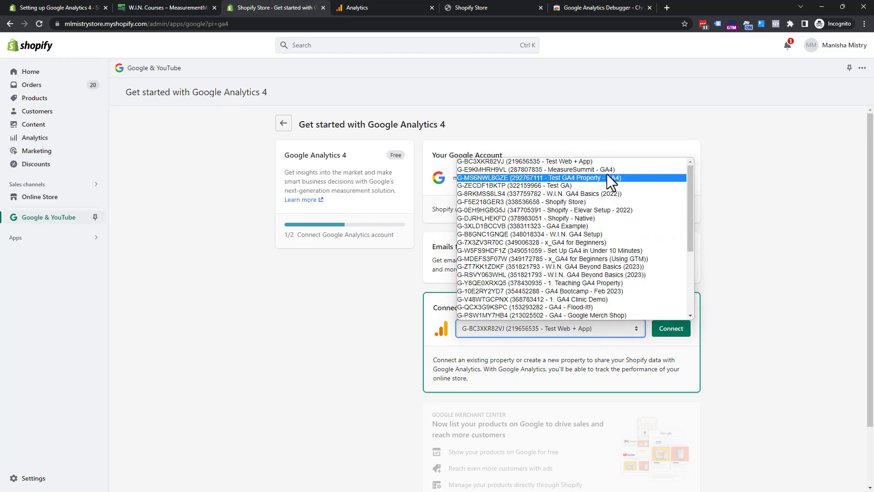
pyautogui.click(400, 329)
pyautogui.click(550, 330)
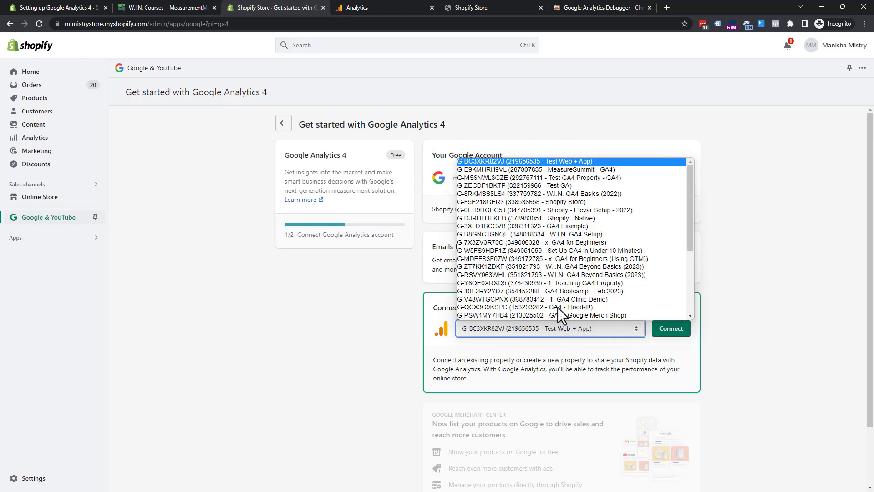
pyautogui.click(367, 305)
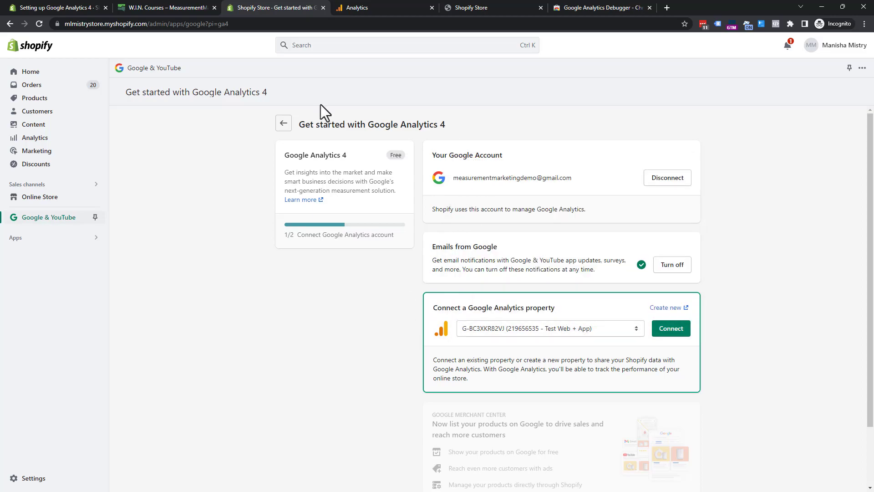
pyautogui.click(352, 7)
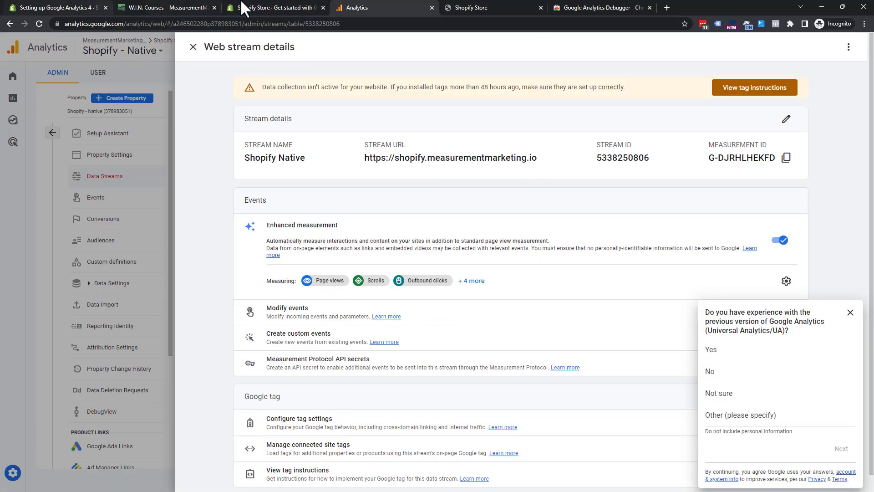
# Step: Back in Shopify, connect the Google Analytics property G-DJRHLHEKFD (378983051 - Shopify - Native) to the store
pyautogui.click(301, 10)
pyautogui.click(599, 326)
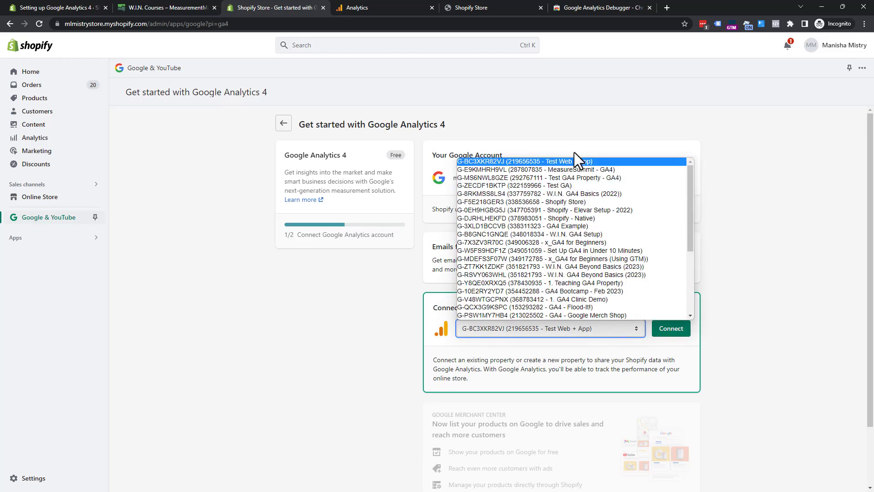
pyautogui.click(576, 218)
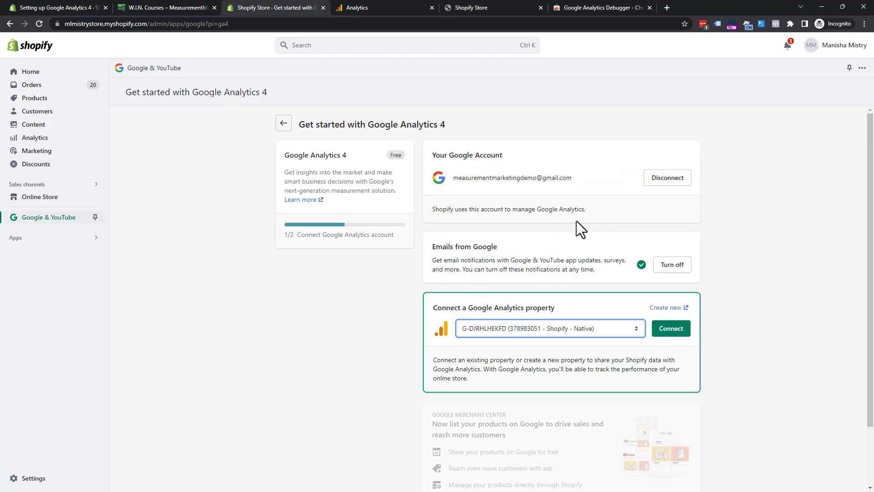
pyautogui.click(666, 329)
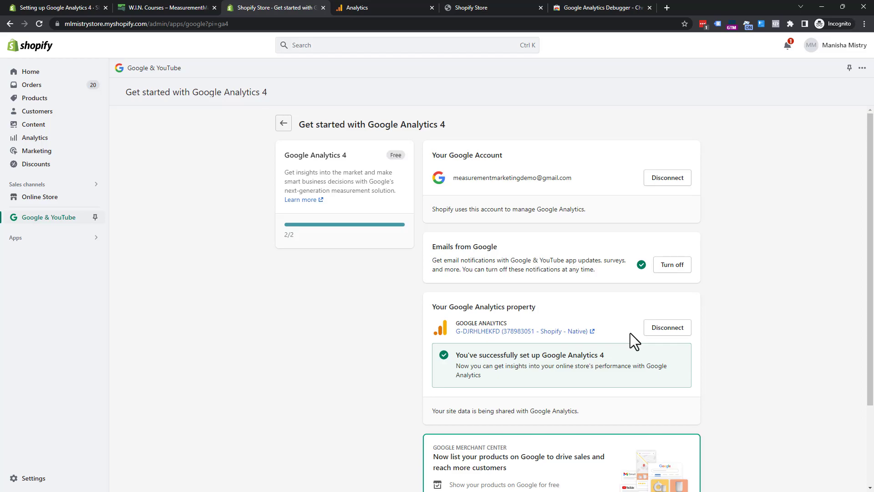
# Step: View the live storefront and the Google Analytics Debugger extension's page in the Chrome Web Store
pyautogui.click(480, 7)
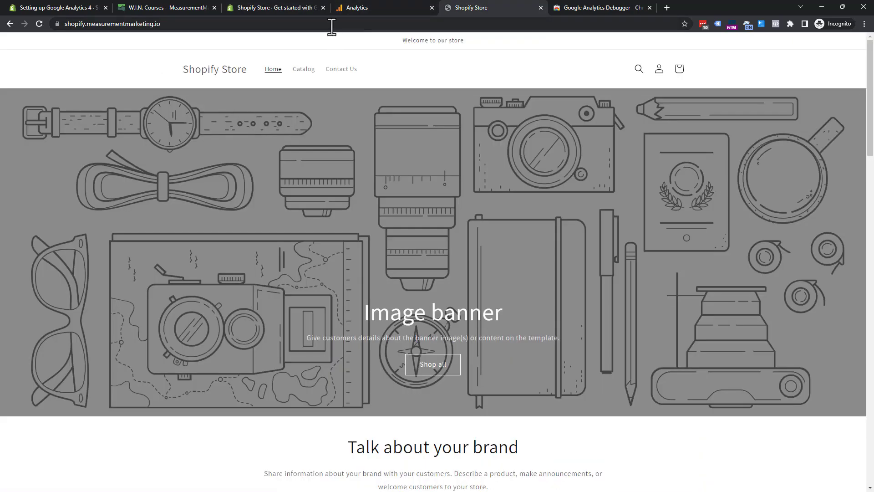
pyautogui.click(613, 7)
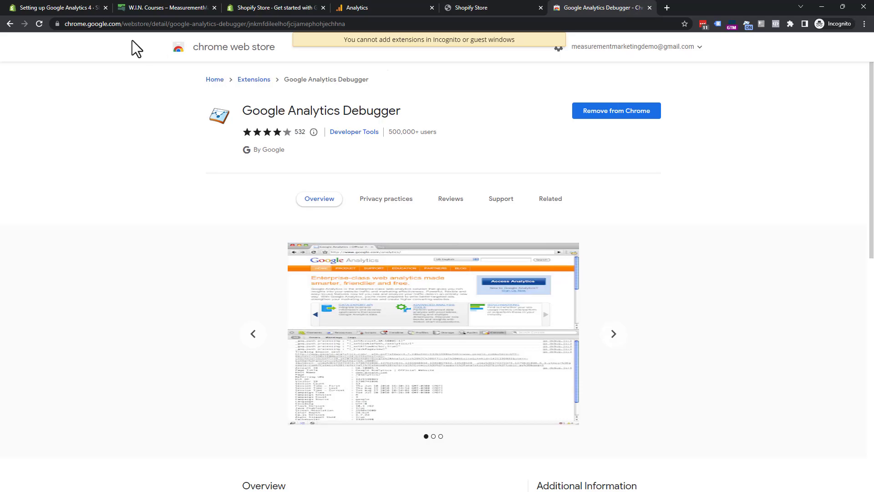
pyautogui.click(466, 7)
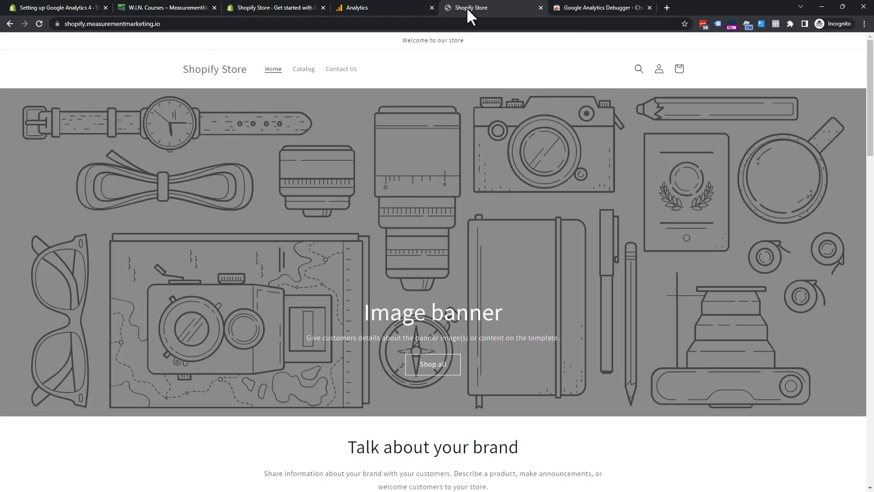
# Step: Switch to Google Analytics, close the web stream details and open DebugView for the Shopify - Native property
pyautogui.click(410, 8)
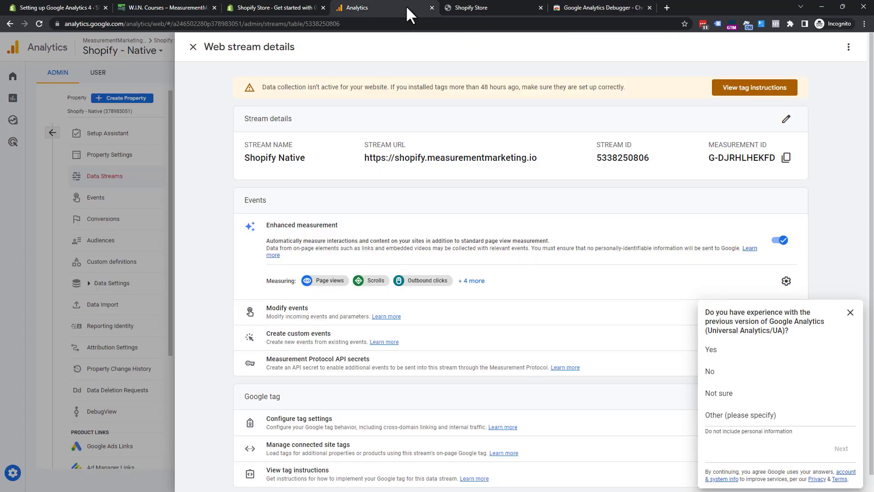
pyautogui.click(192, 47)
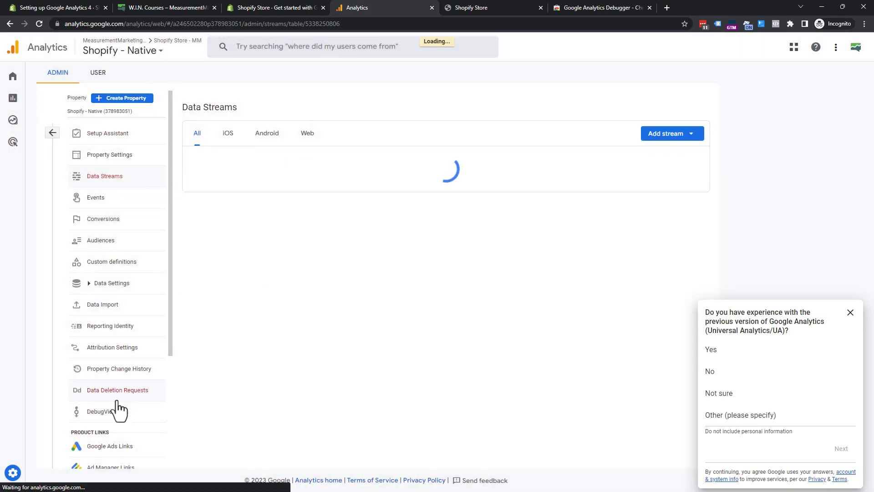
pyautogui.click(104, 415)
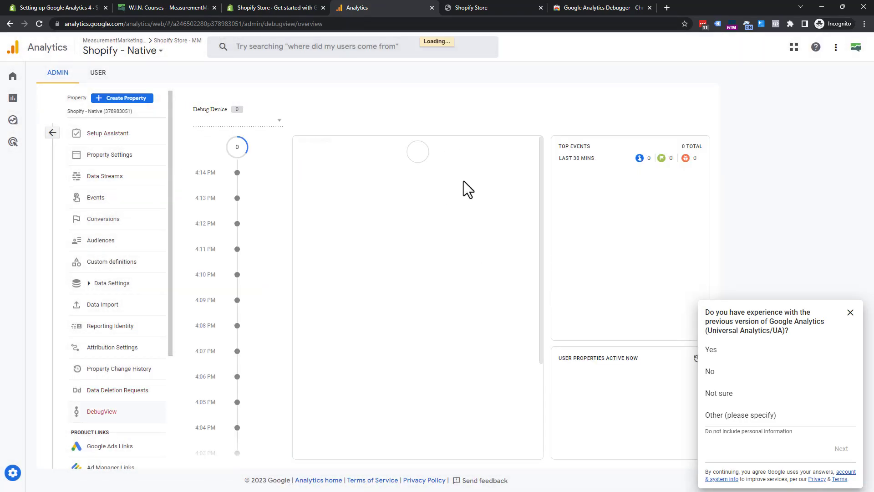
# Step: Toggle the Google Analytics Debugger extension off and back on for the storefront and return to DebugView in Google Analytics
pyautogui.click(524, 5)
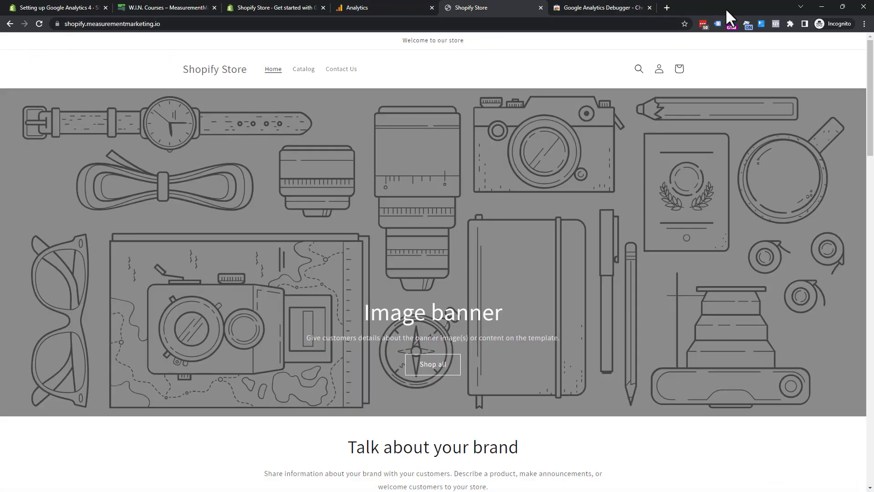
pyautogui.click(747, 24)
pyautogui.click(747, 24)
pyautogui.click(389, 6)
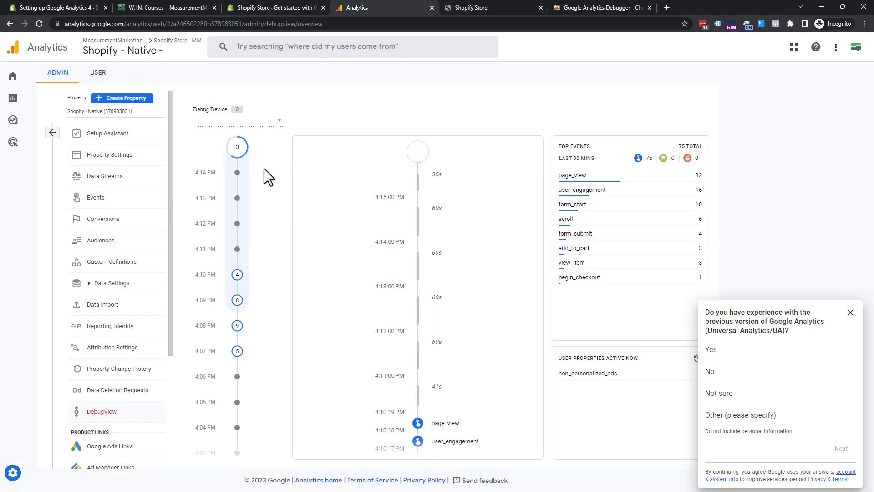
pyautogui.click(263, 4)
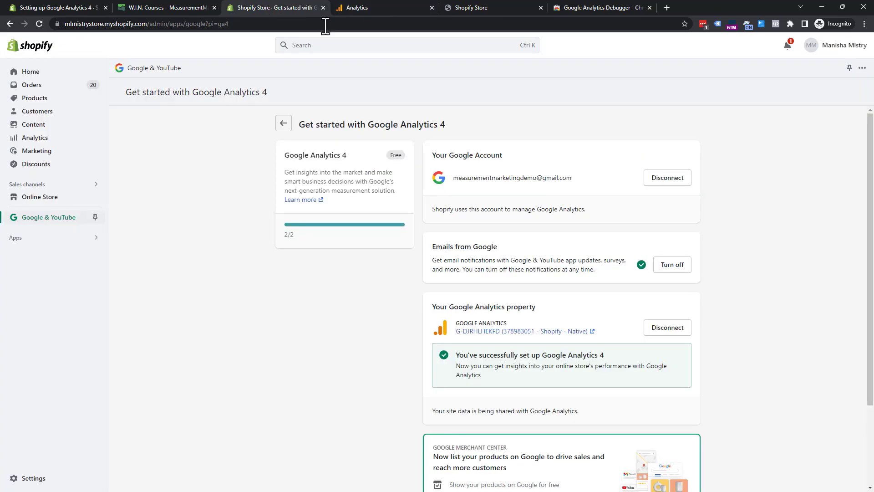
pyautogui.click(488, 7)
pyautogui.click(389, 8)
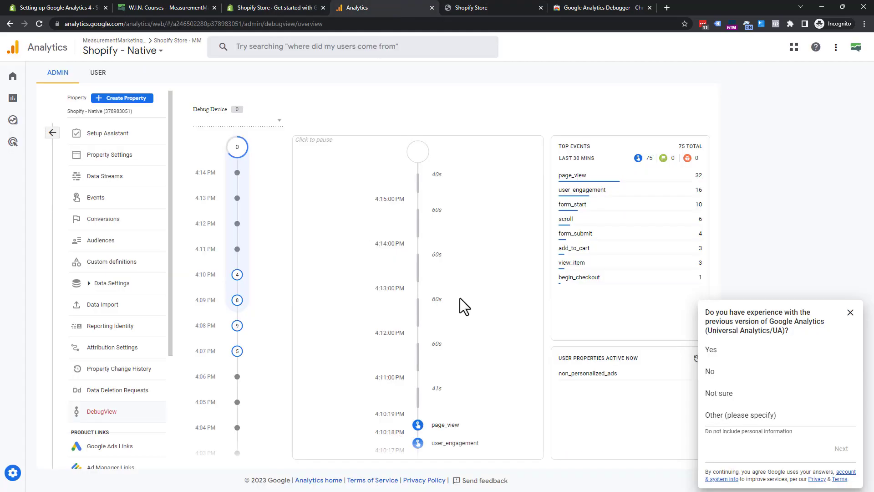
# Step: On the storefront, open the Test Product #1 page from the featured products
pyautogui.click(464, 11)
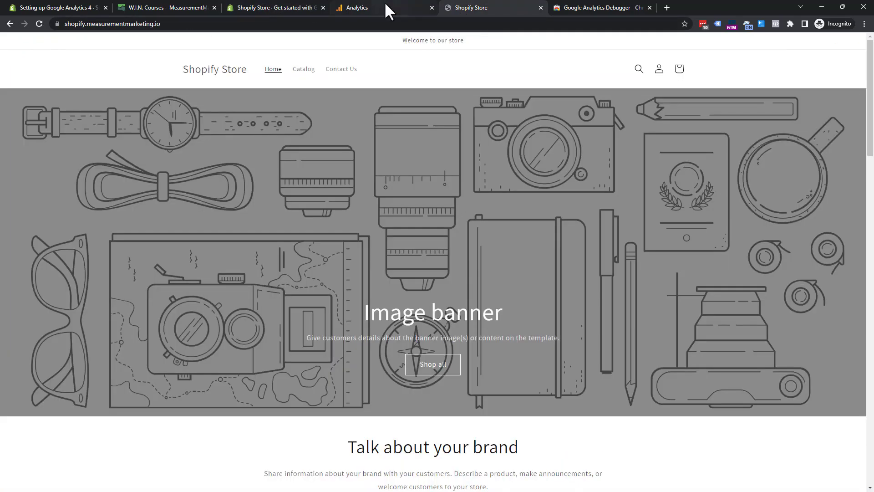
pyautogui.scroll(-9, 375, 154)
pyautogui.scroll(5, 386, 299)
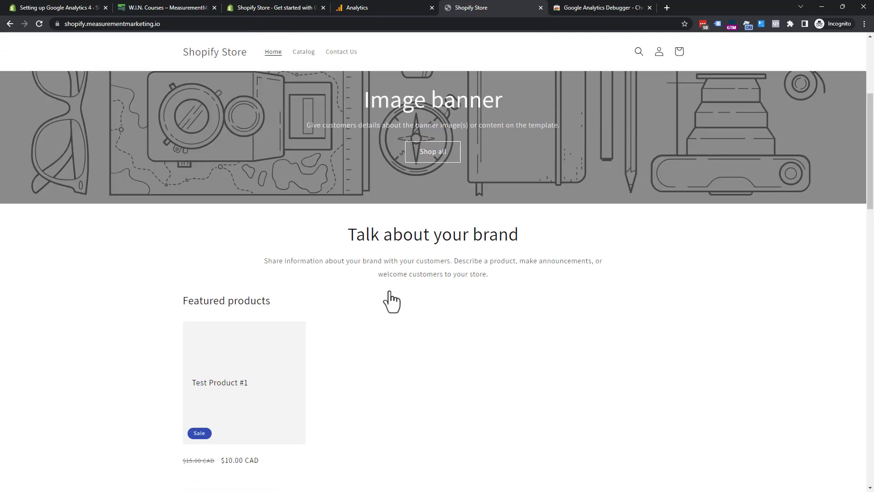
pyautogui.click(225, 384)
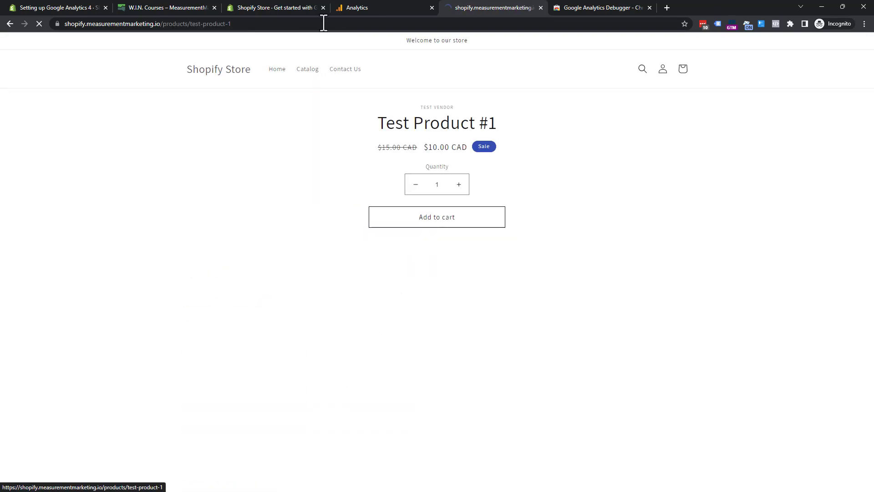
# Step: In Google Analytics DebugView, inspect the page_location parameter of the latest page_view event and close its details
pyautogui.click(385, 8)
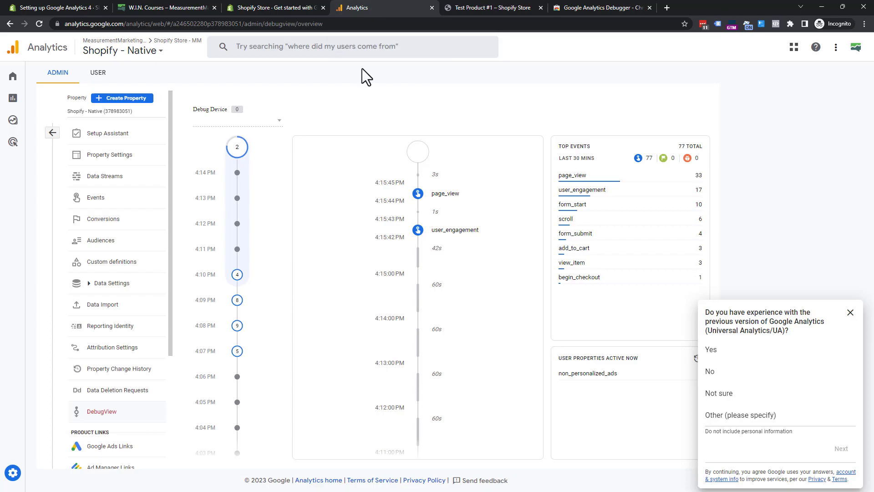
pyautogui.click(420, 195)
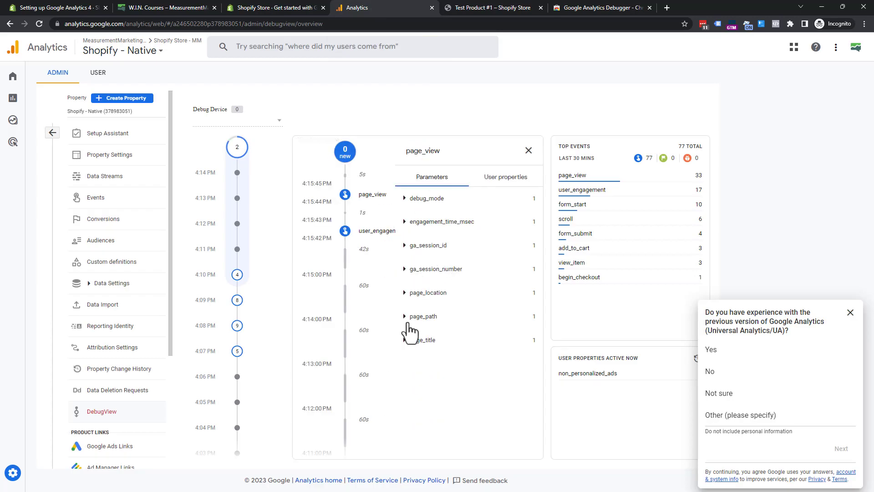
pyautogui.click(412, 295)
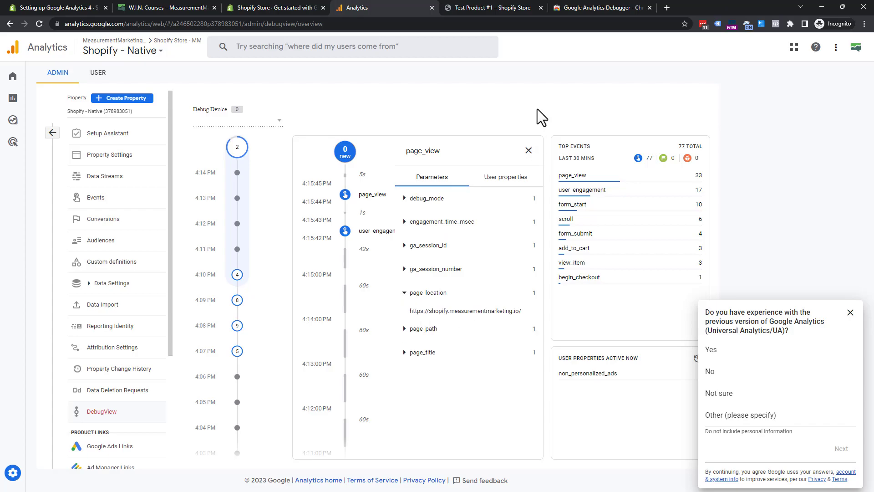
pyautogui.click(528, 151)
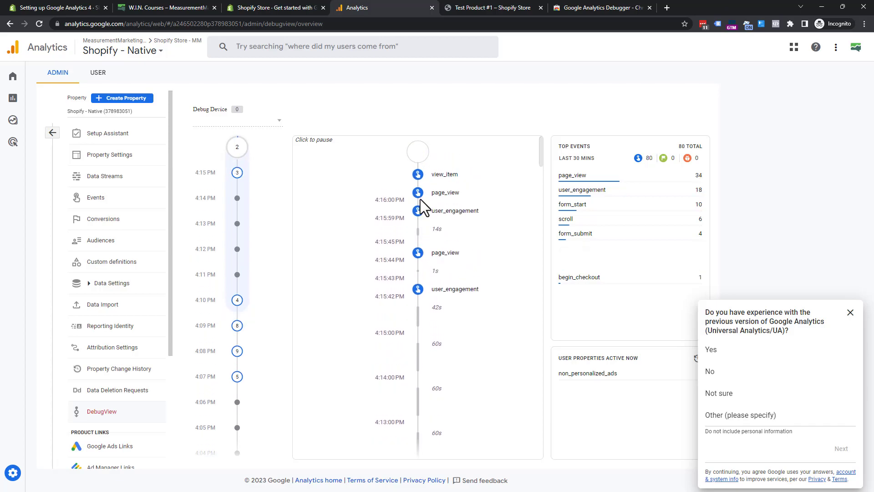
# Step: Inspect the Test Product #1 item data recorded with the view_item event and close its details
pyautogui.click(417, 191)
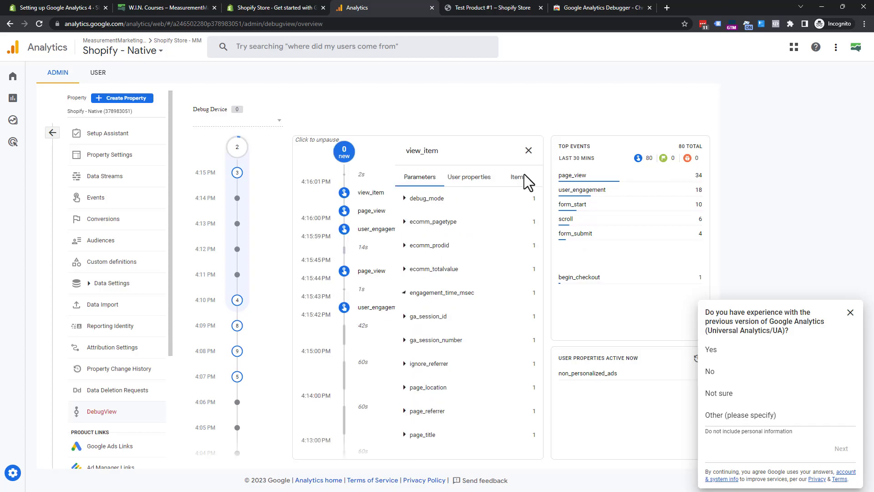
pyautogui.click(519, 178)
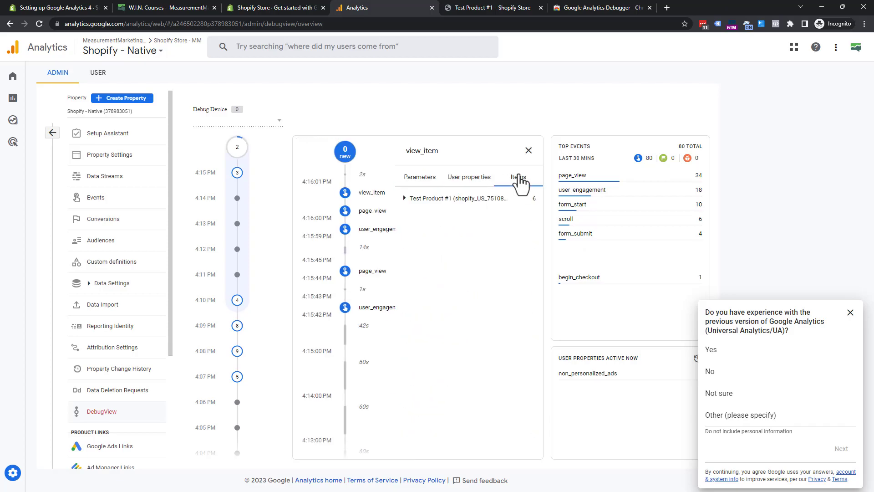
pyautogui.click(403, 204)
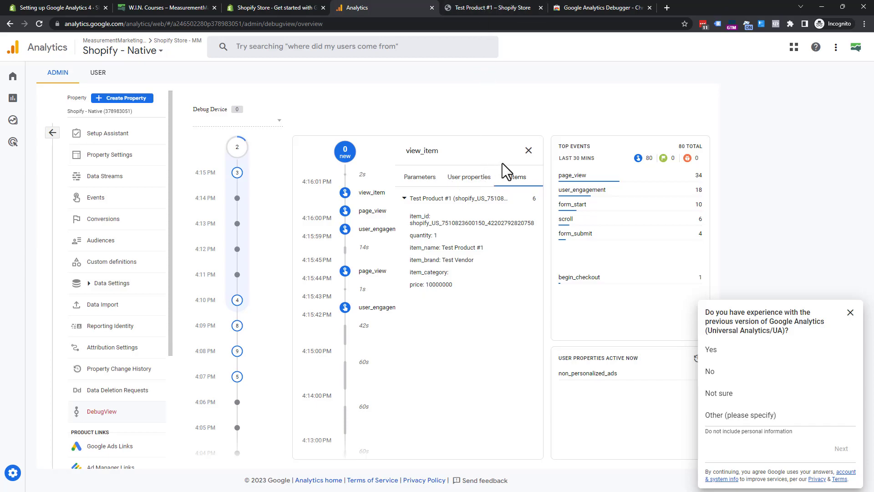
pyautogui.click(527, 152)
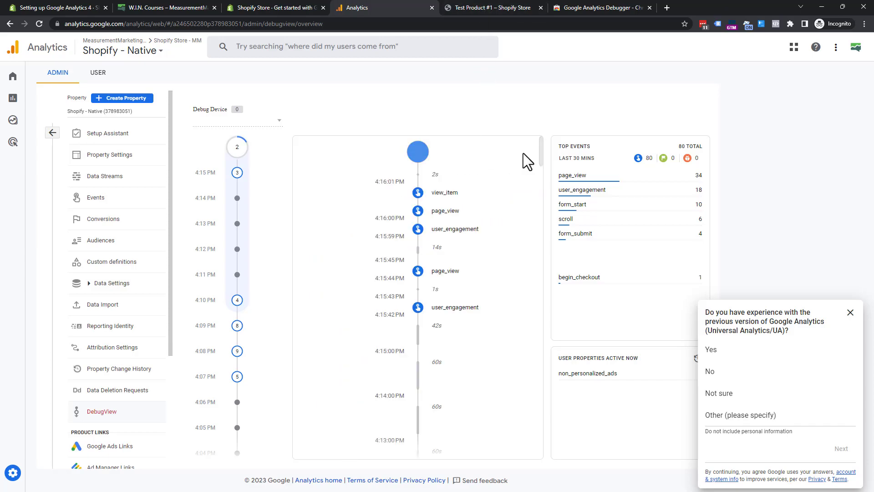
# Step: Add Test Product #1 to the cart on the storefront and inspect the add_to_cart event's item data in DebugView
pyautogui.click(467, 8)
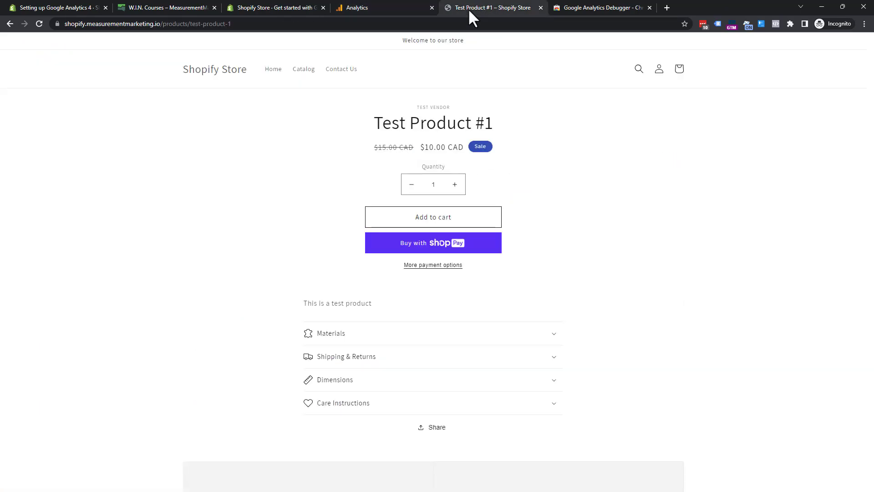
pyautogui.click(457, 224)
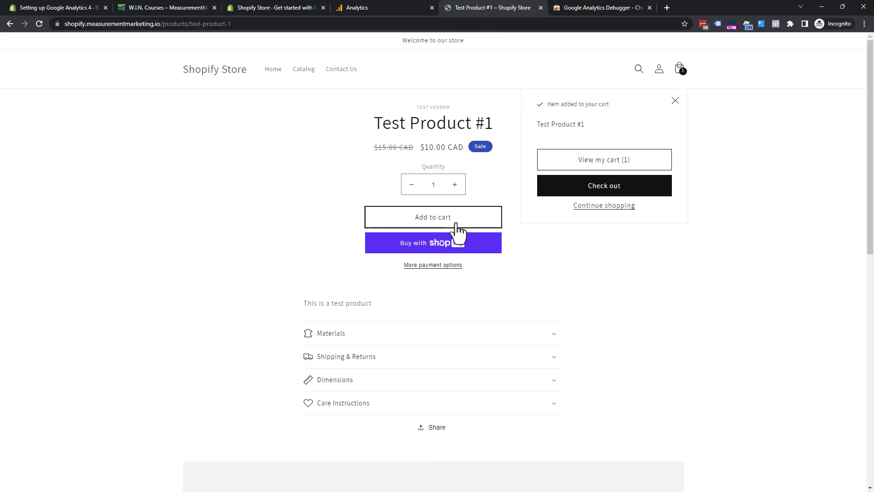
pyautogui.click(352, 8)
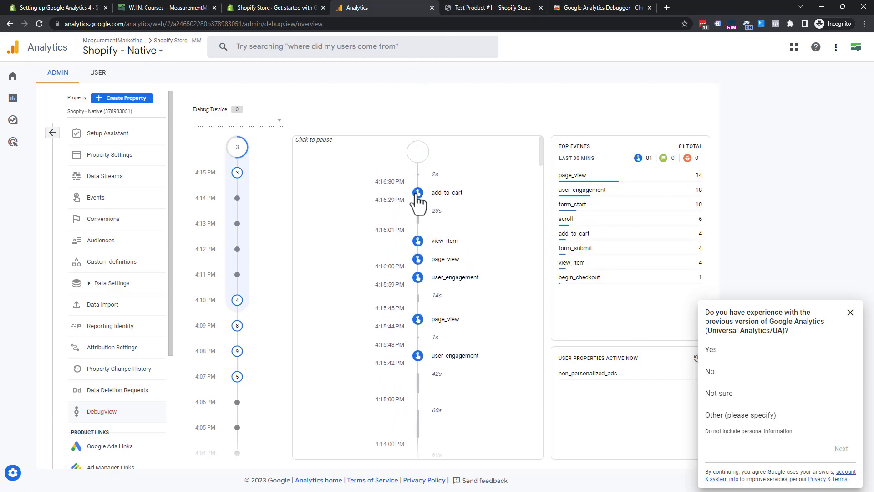
pyautogui.click(416, 193)
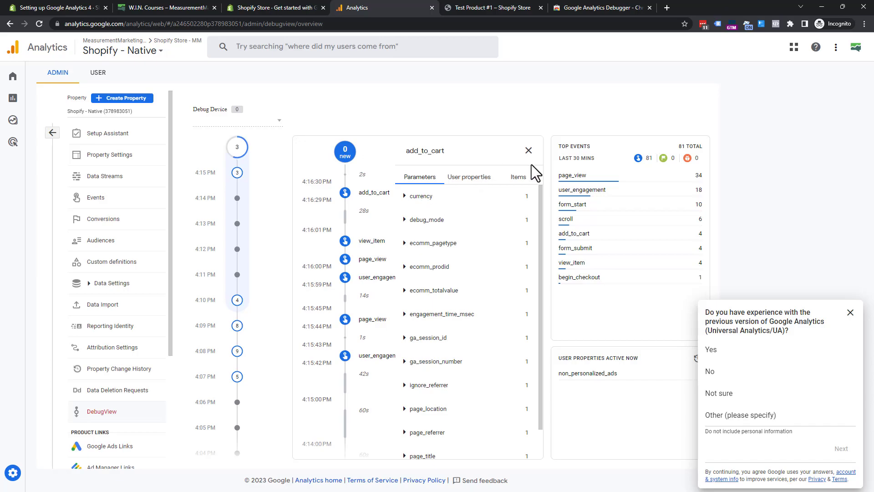
pyautogui.click(519, 176)
pyautogui.click(404, 200)
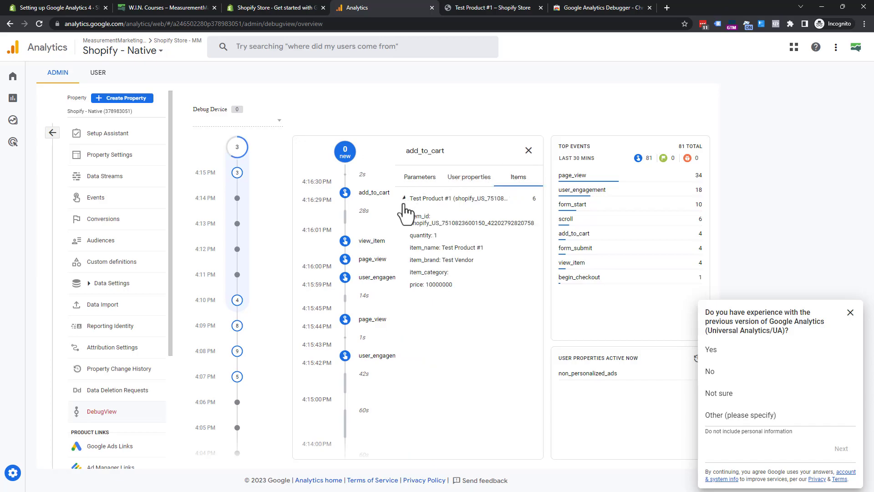
pyautogui.click(528, 150)
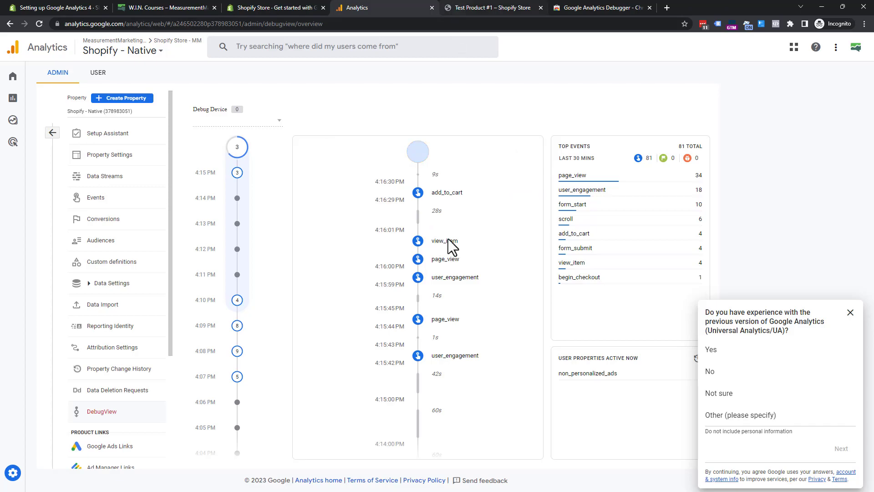
# Step: Start the storefront checkout, autofill the contact and shipping details with the saved test entry, and dismiss the Shop Pay prompt
pyautogui.click(487, 6)
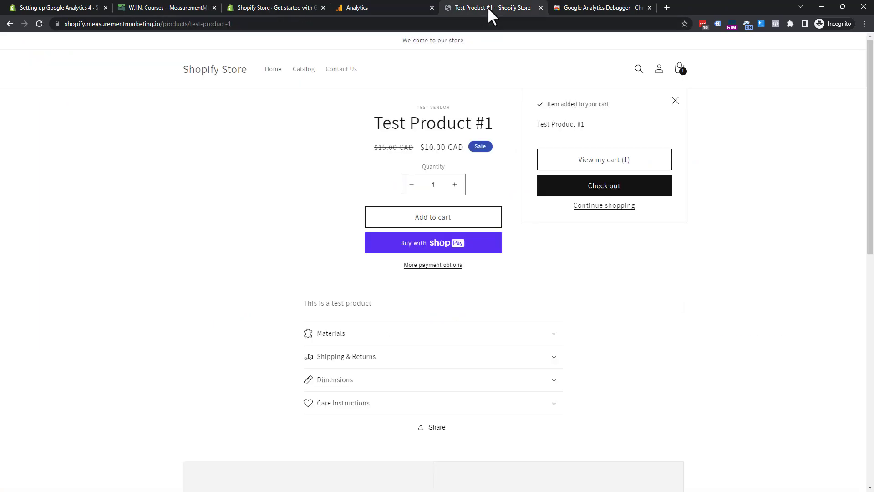
pyautogui.click(613, 190)
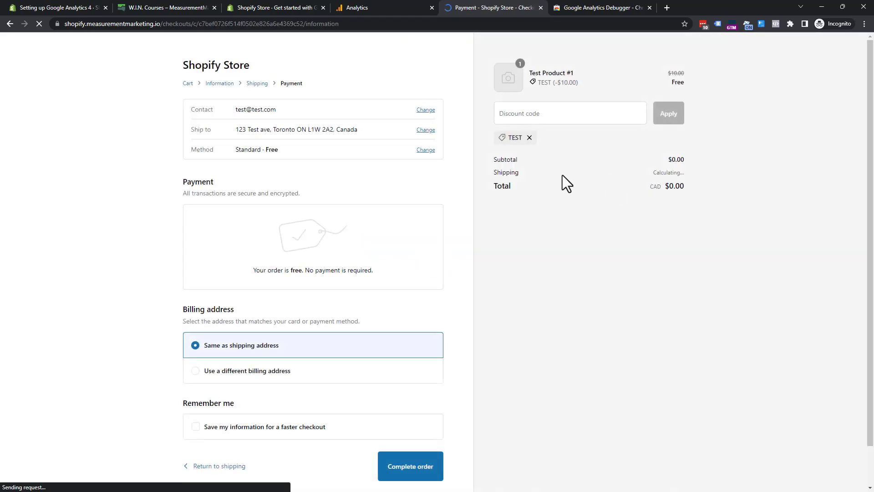
pyautogui.write('tes')
pyautogui.click(252, 214)
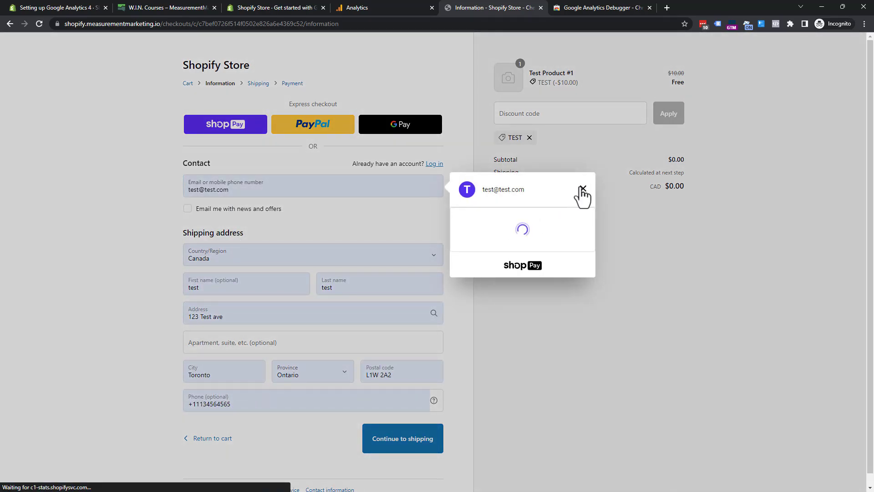
pyautogui.click(583, 188)
# Step: Replace the phone number in the shipping address with a valid one and continue to the shipping method
pyautogui.doubleClick(258, 402)
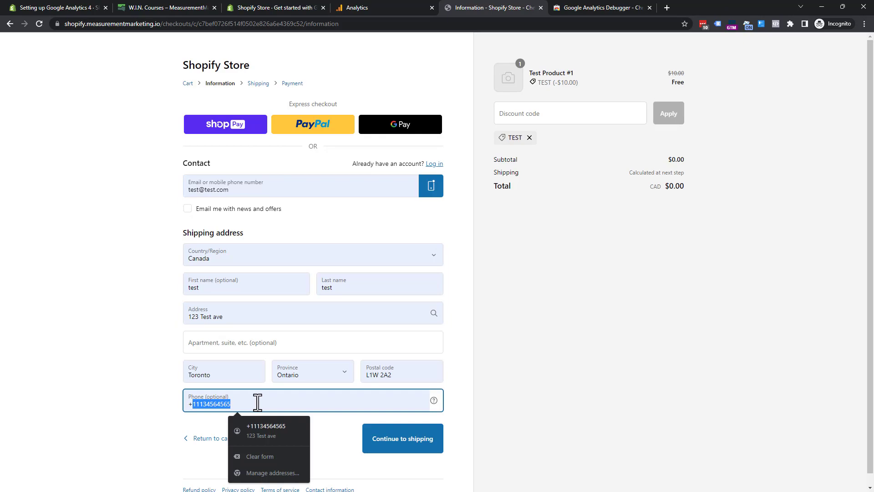
pyautogui.write('90 555 5')
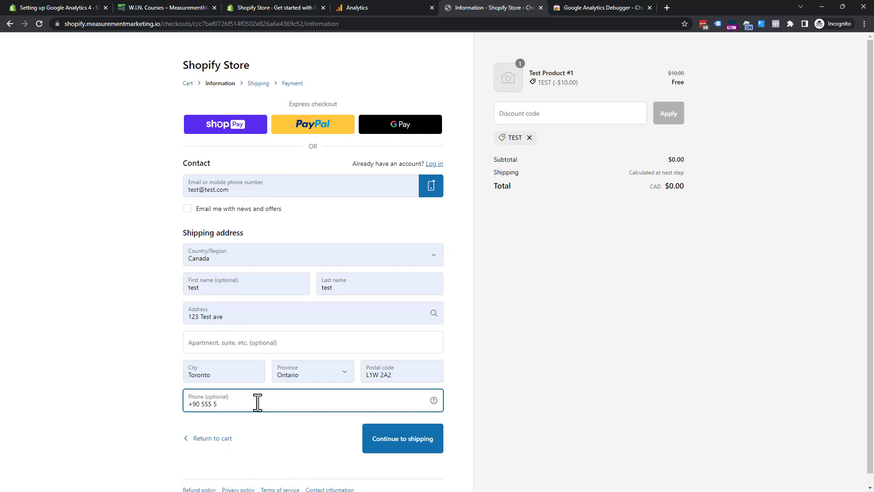
pyautogui.press('BackSpace')
pyautogui.press('BackSpace')
pyautogui.click(420, 445)
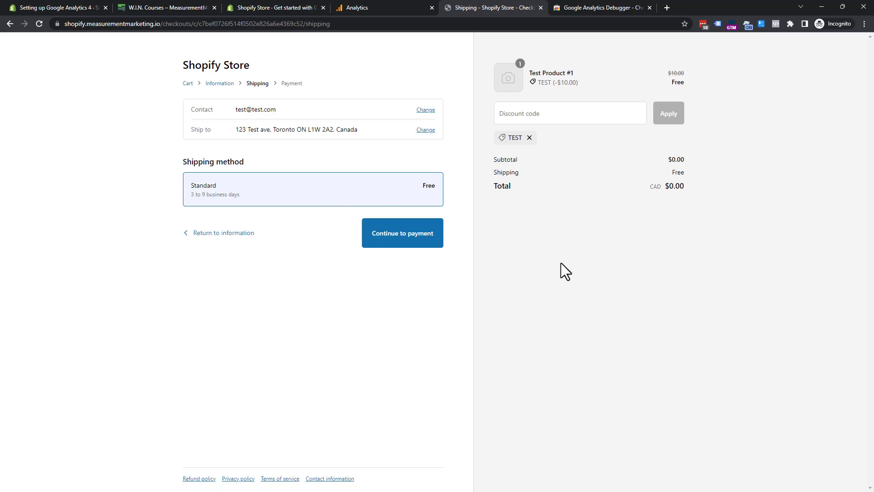
# Step: Keep Standard shipping and the billing address same as shipping, and complete the order
pyautogui.click(394, 239)
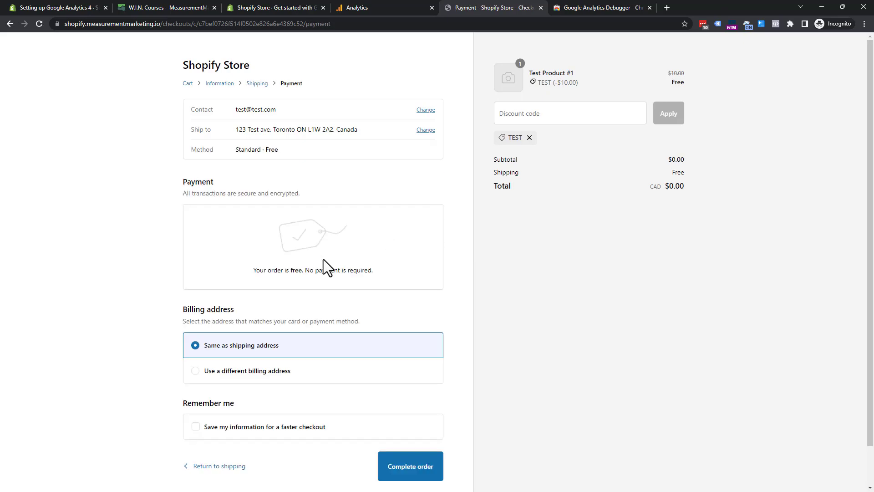
pyautogui.scroll(-1, 425, 296)
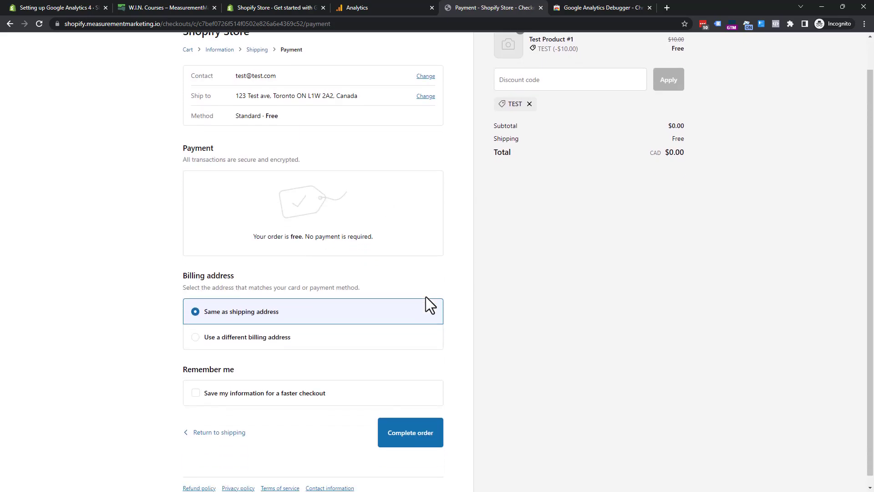
pyautogui.click(428, 429)
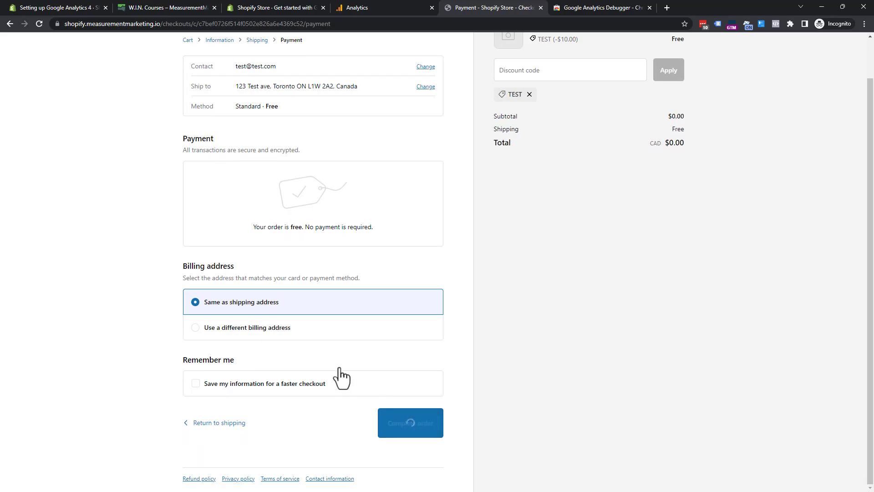
# Step: Check the test order's confirmation page and inspect the add_payment_info event's parameters, including page_location, in Google Analytics DebugView
pyautogui.click(393, 5)
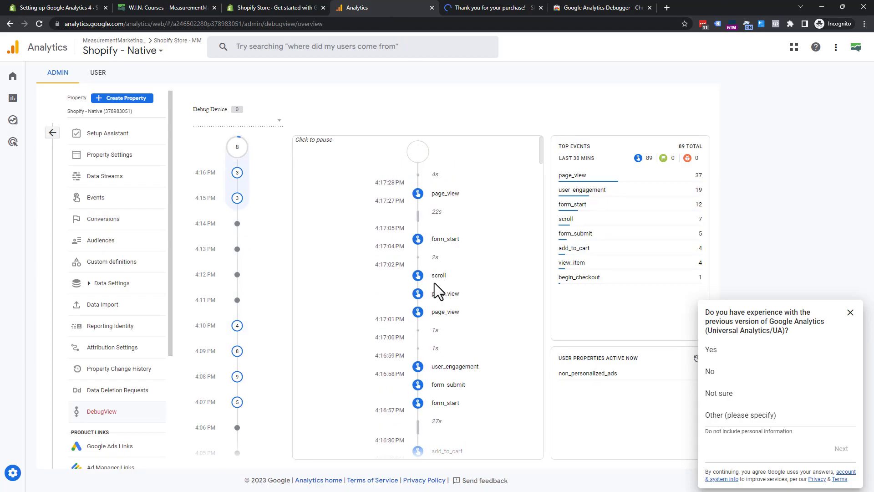
pyautogui.scroll(-1, 434, 283)
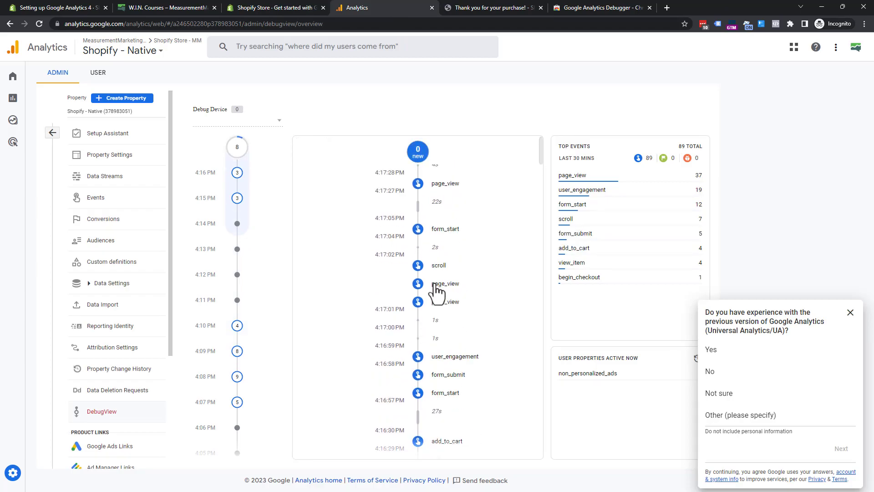
pyautogui.scroll(1, 434, 283)
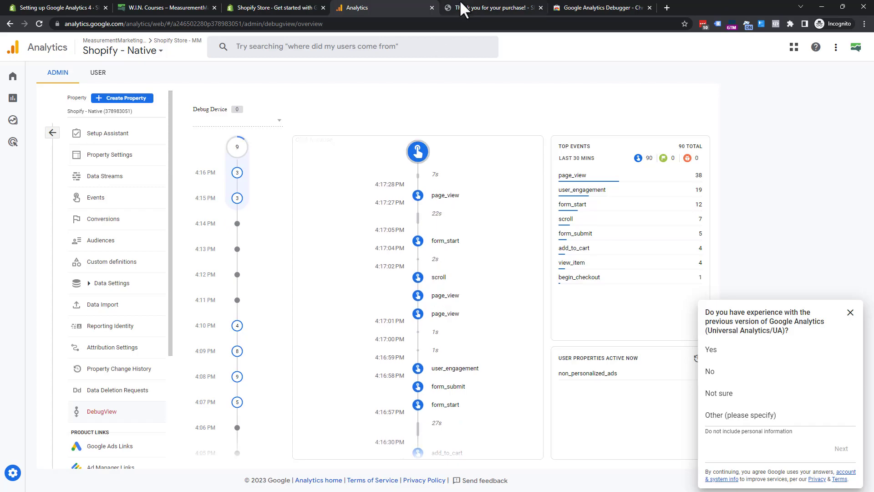
pyautogui.click(462, 10)
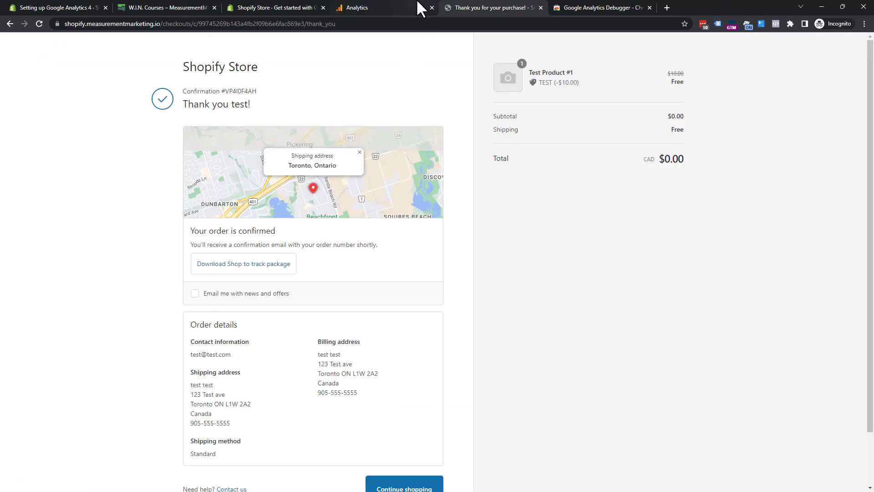
pyautogui.click(392, 4)
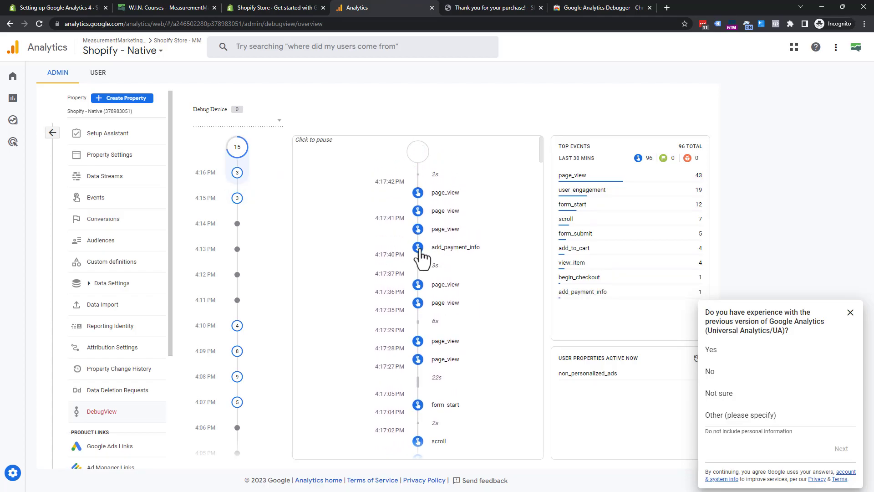
pyautogui.click(417, 248)
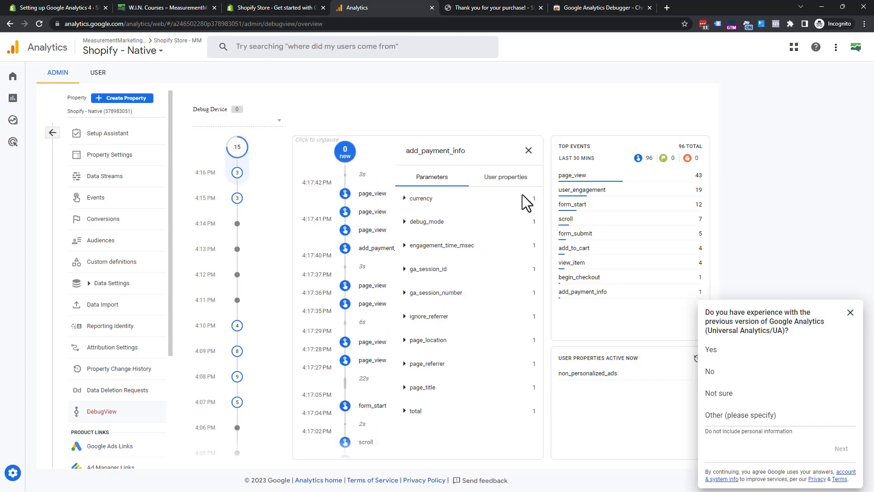
pyautogui.click(405, 341)
pyautogui.click(527, 151)
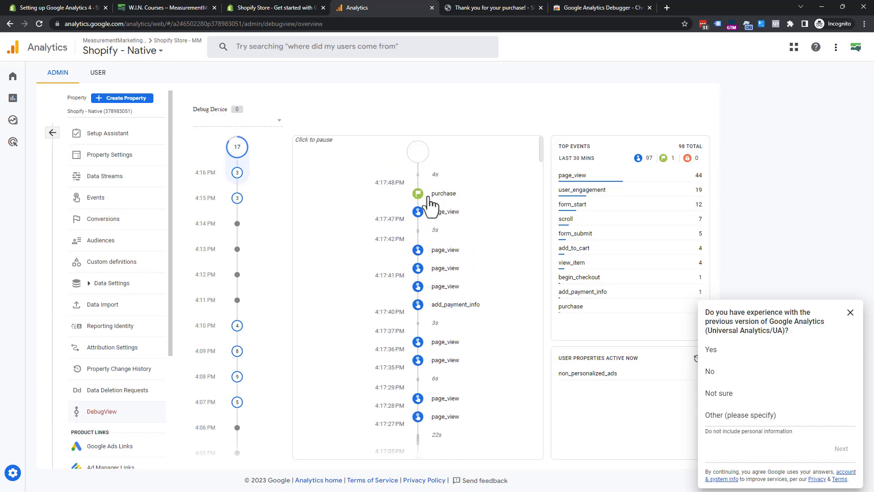
# Step: Inspect the purchase event's item data for Test Product #1 in DebugView, including the price, and close the event details
pyautogui.click(417, 194)
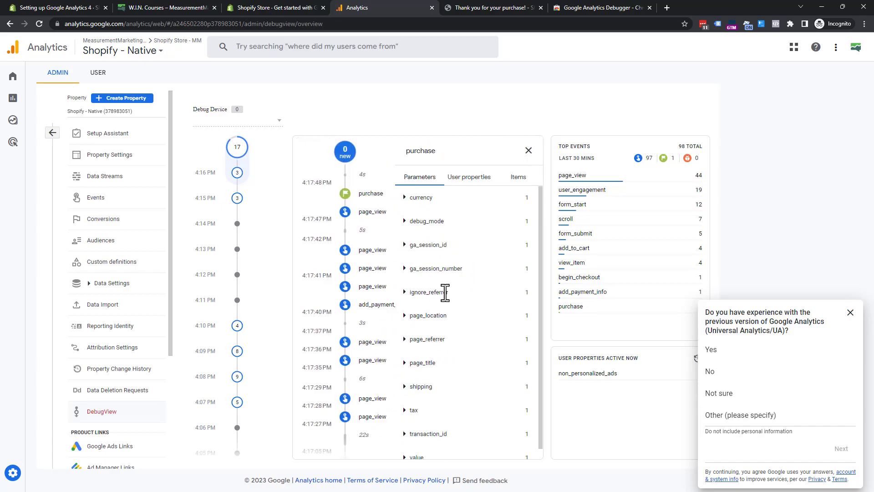
pyautogui.click(515, 178)
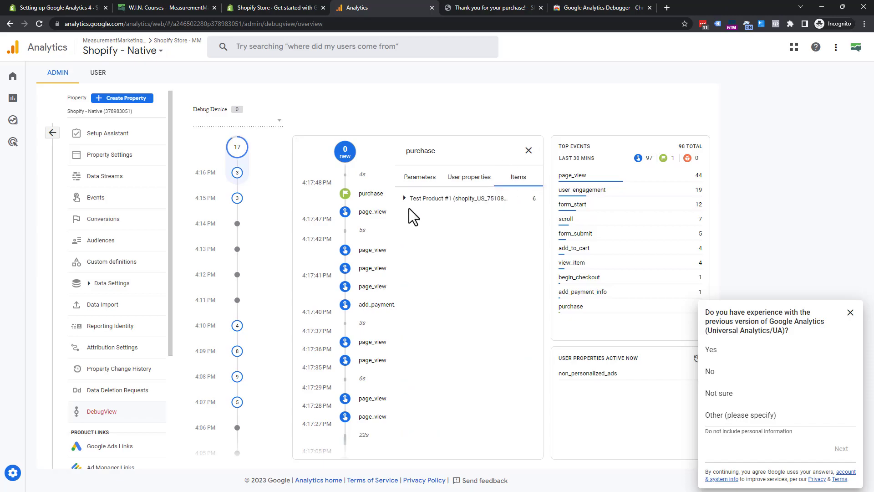
pyautogui.click(403, 198)
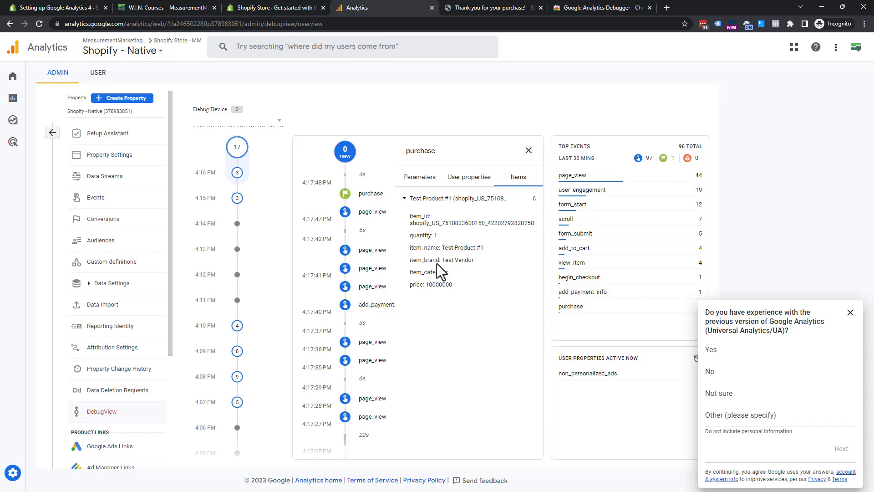
pyautogui.doubleClick(433, 284)
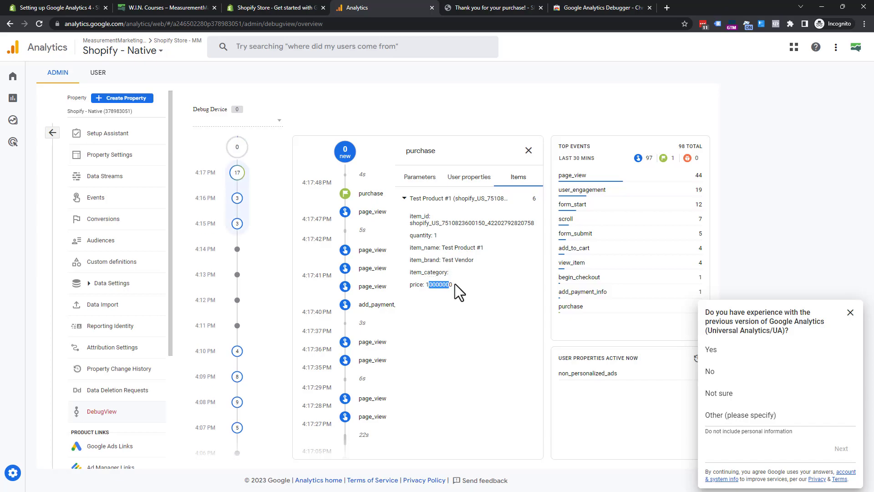
pyautogui.click(528, 150)
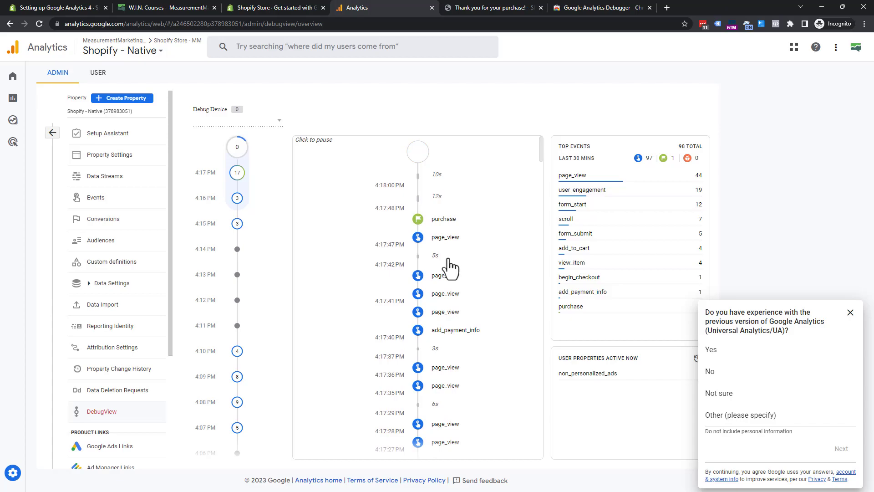
pyautogui.click(476, 2)
pyautogui.click(411, 4)
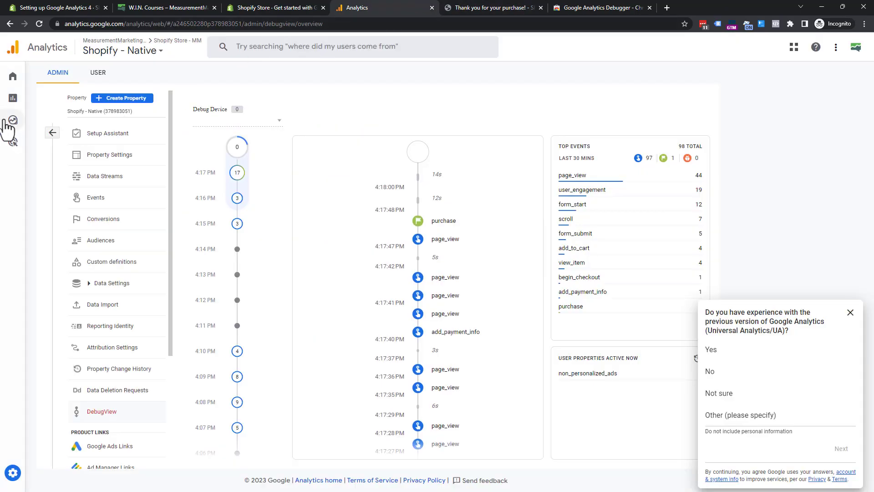
# Step: Open the Ecommerce purchases report under Monetization and set its date range to Today
pyautogui.moveTo(13, 121)
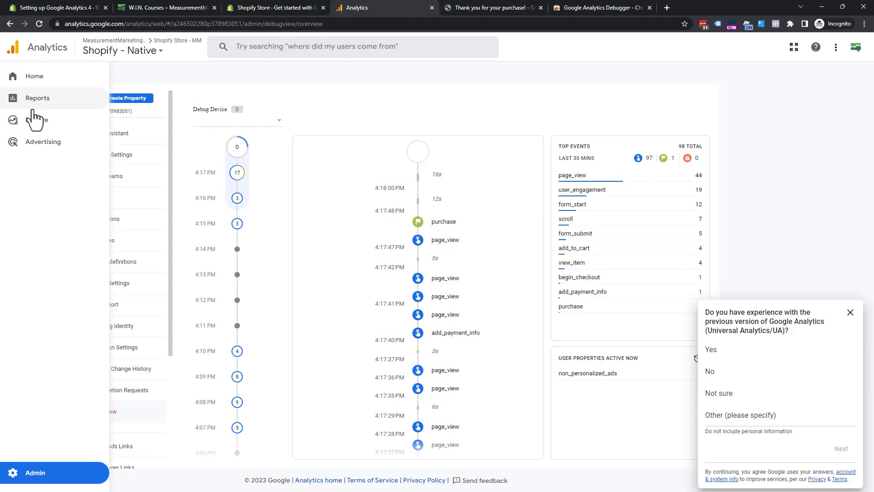
pyautogui.click(36, 102)
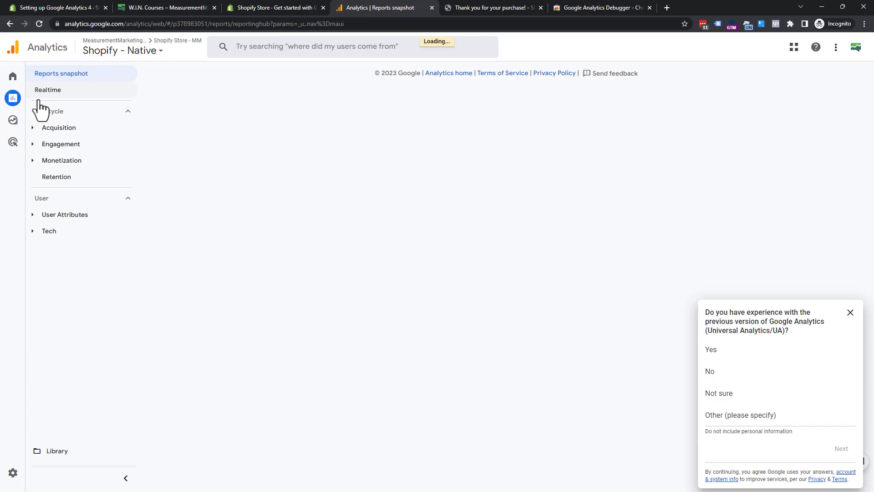
pyautogui.click(33, 162)
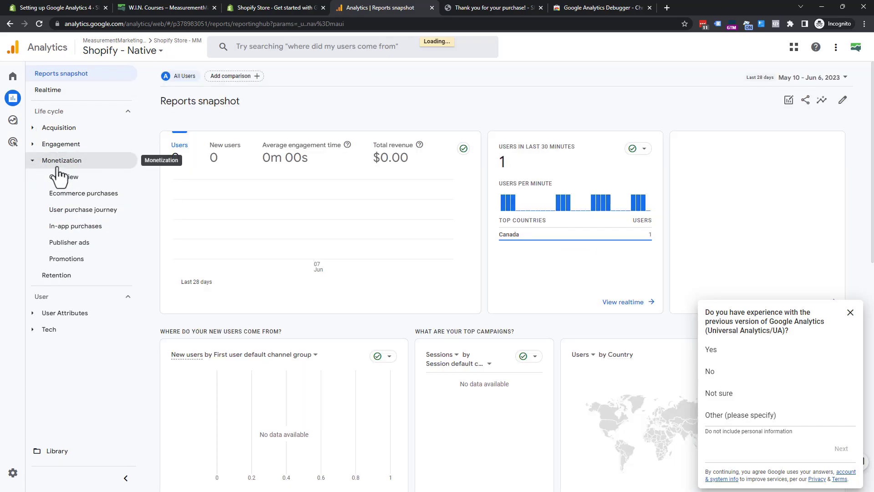
pyautogui.click(87, 194)
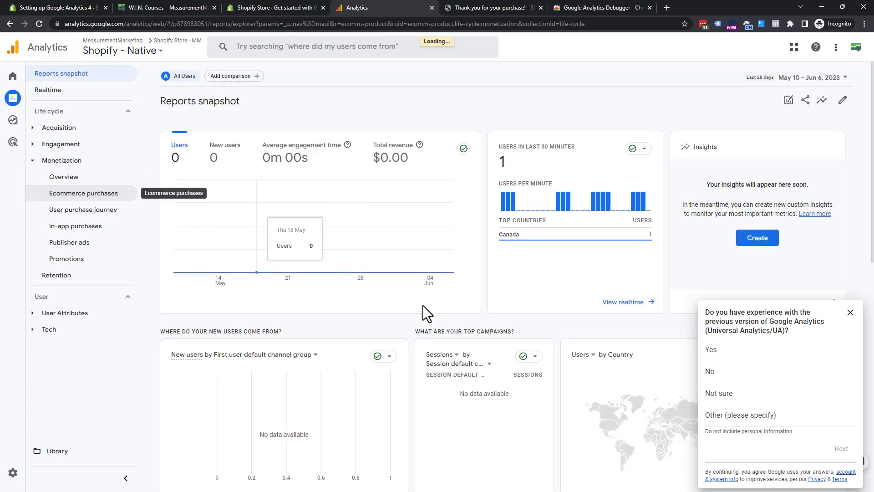
pyautogui.click(824, 84)
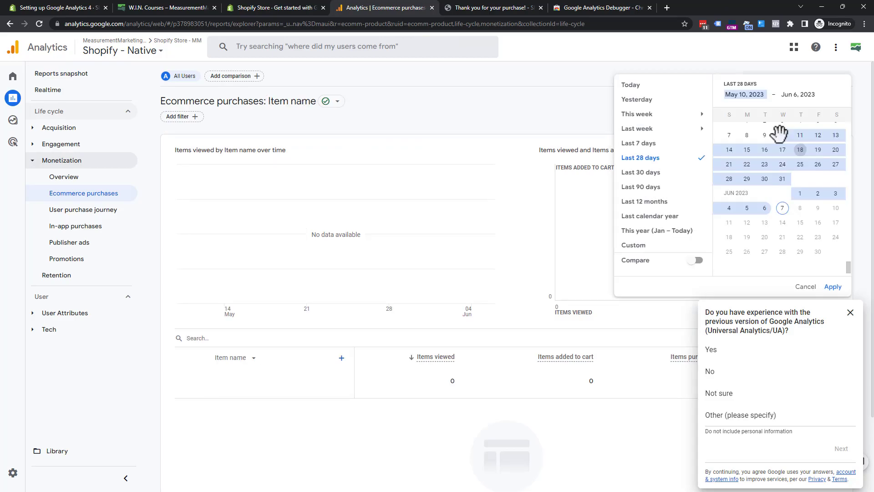
pyautogui.click(664, 87)
pyautogui.click(835, 286)
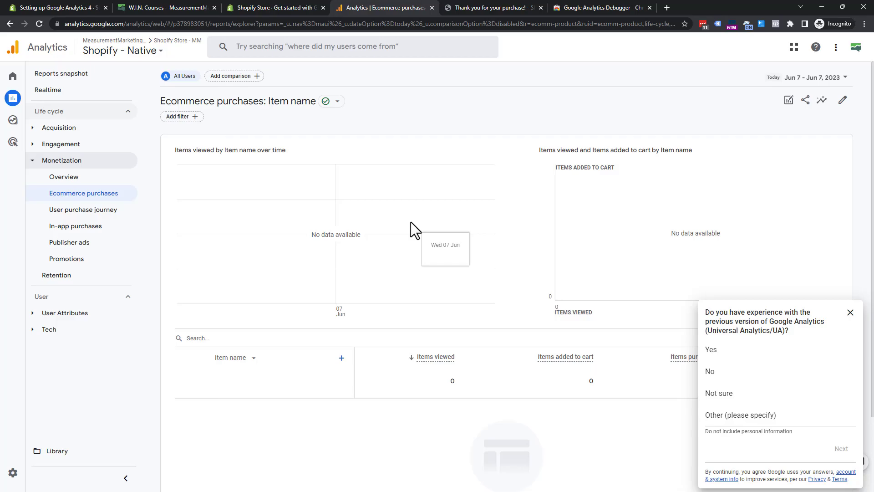
# Step: Review the Shopify help article on setting up Google Analytics 4
pyautogui.click(90, 10)
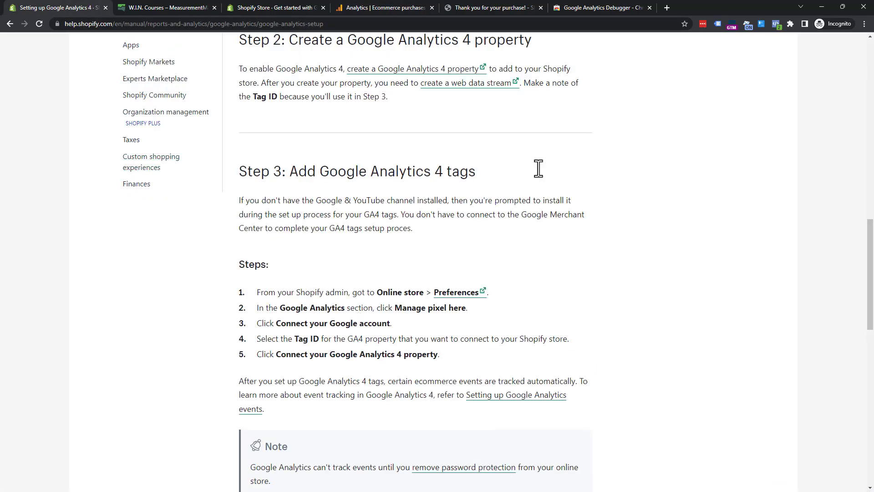
pyautogui.scroll(15, 475, 280)
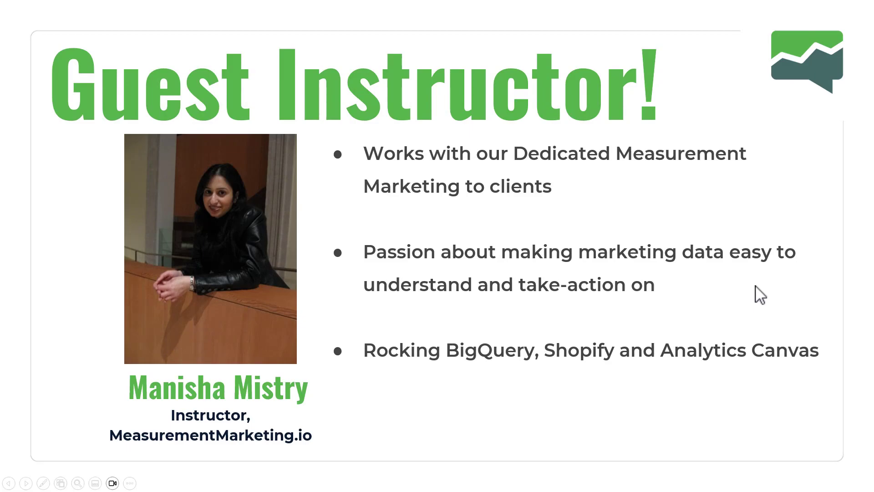
pyautogui.click(758, 295)
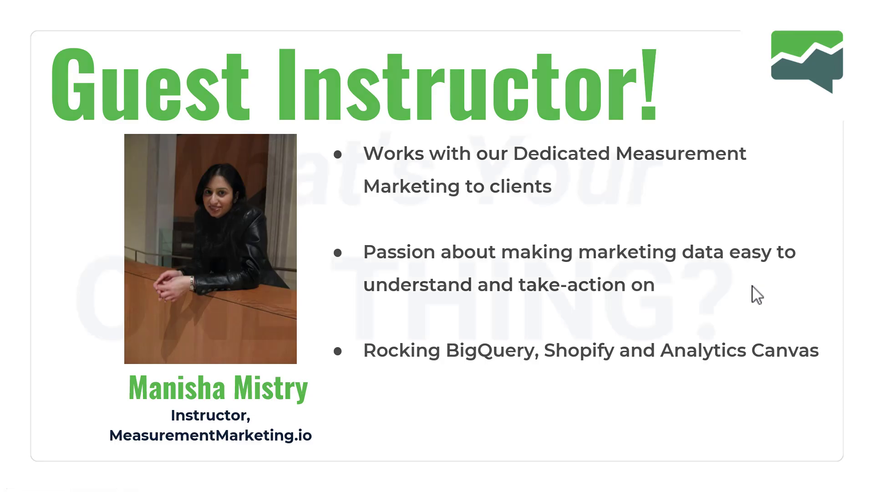